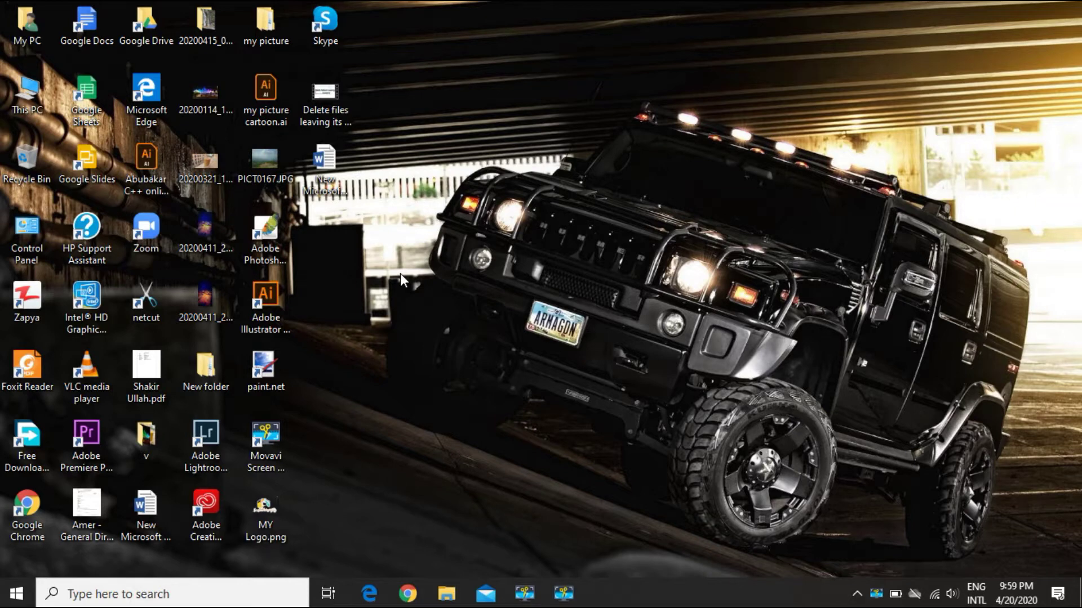
Open New Microsoft Word Document (2).docx from the desktop, examine the list of available fonts for Urdu fonts, and close Word.
{"action": "double_click", "coordinate": [342, 163]}
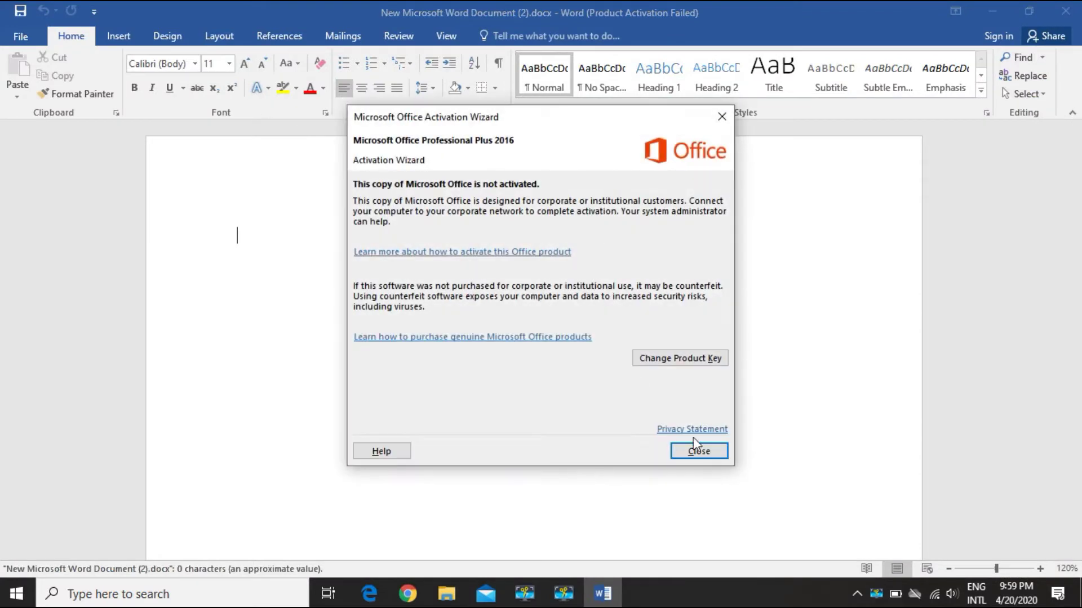
{"action": "left_click", "coordinate": [702, 451]}
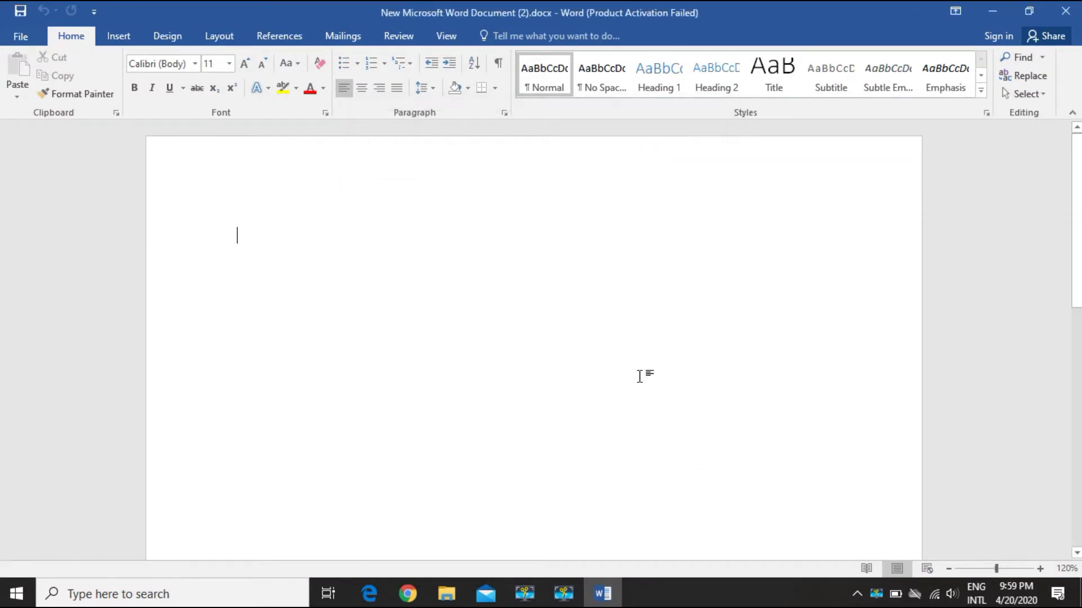
{"action": "left_click", "coordinate": [195, 63]}
{"action": "scroll", "coordinate": [288, 296], "scroll_direction": "down", "scroll_amount": 5}
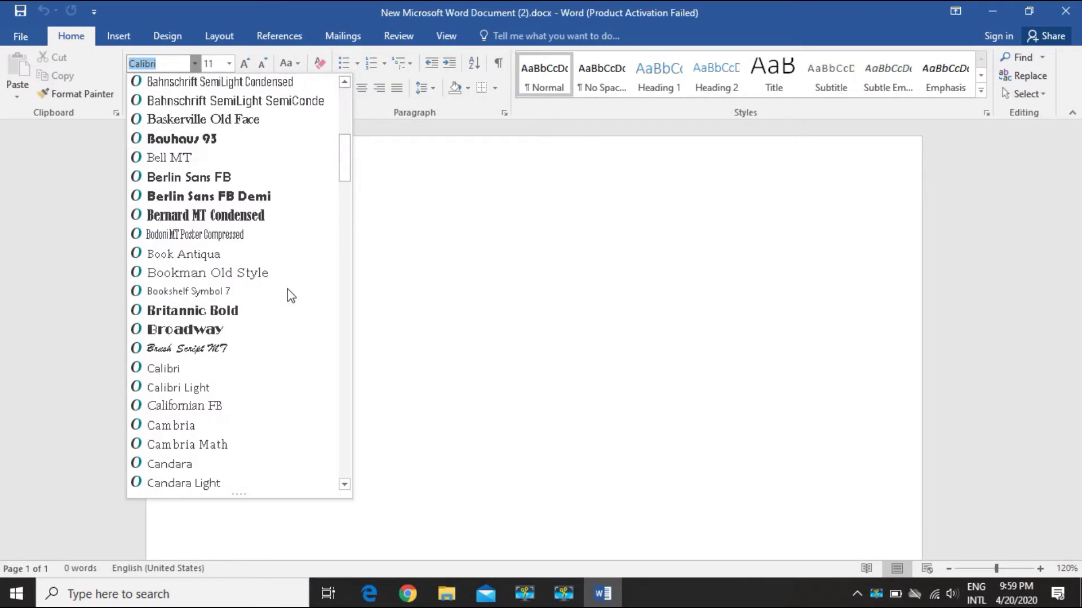
{"action": "scroll", "coordinate": [290, 295], "scroll_direction": "up", "scroll_amount": 6}
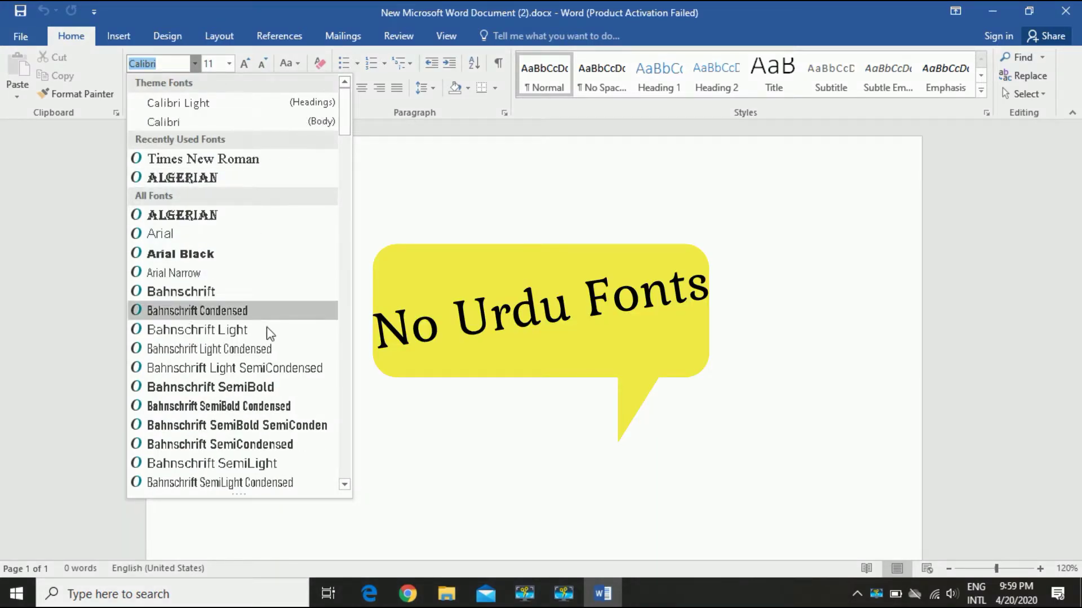
{"action": "scroll", "coordinate": [285, 394], "scroll_direction": "down", "scroll_amount": 15}
{"action": "scroll", "coordinate": [287, 403], "scroll_direction": "up", "scroll_amount": 8}
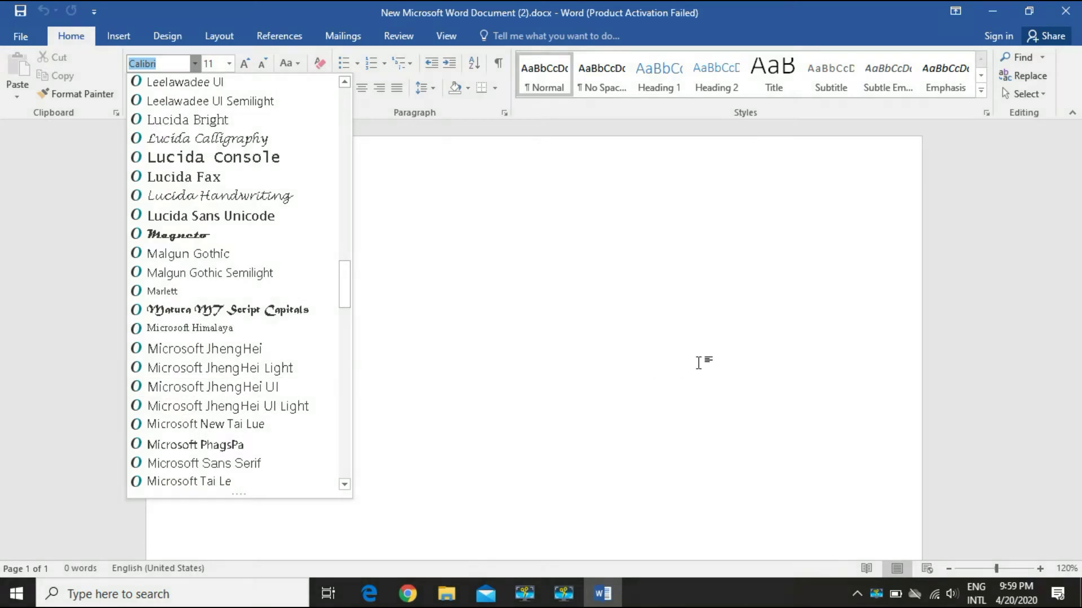
{"action": "left_click", "coordinate": [698, 362]}
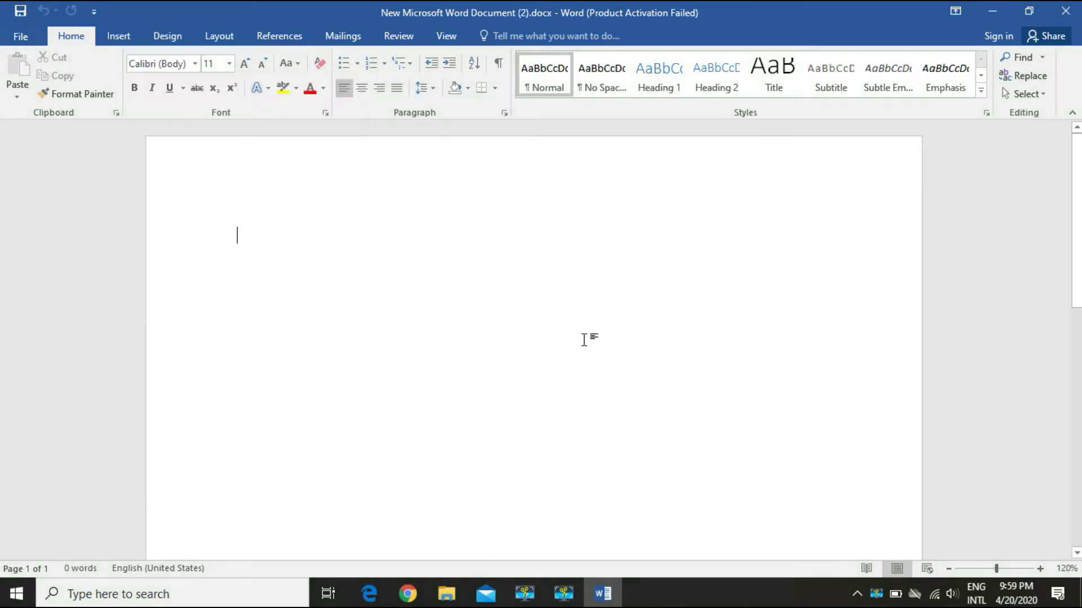
{"action": "left_click", "coordinate": [1067, 13]}
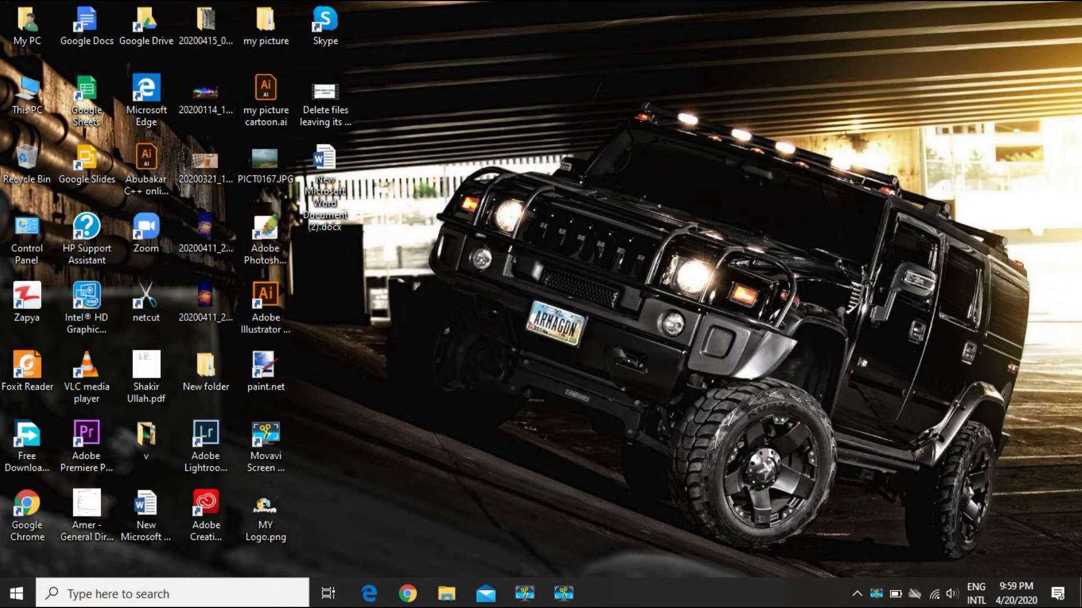
Switch to Chrome and view the Pak Urdu Installer download page and its web address.
{"action": "left_click", "coordinate": [408, 594]}
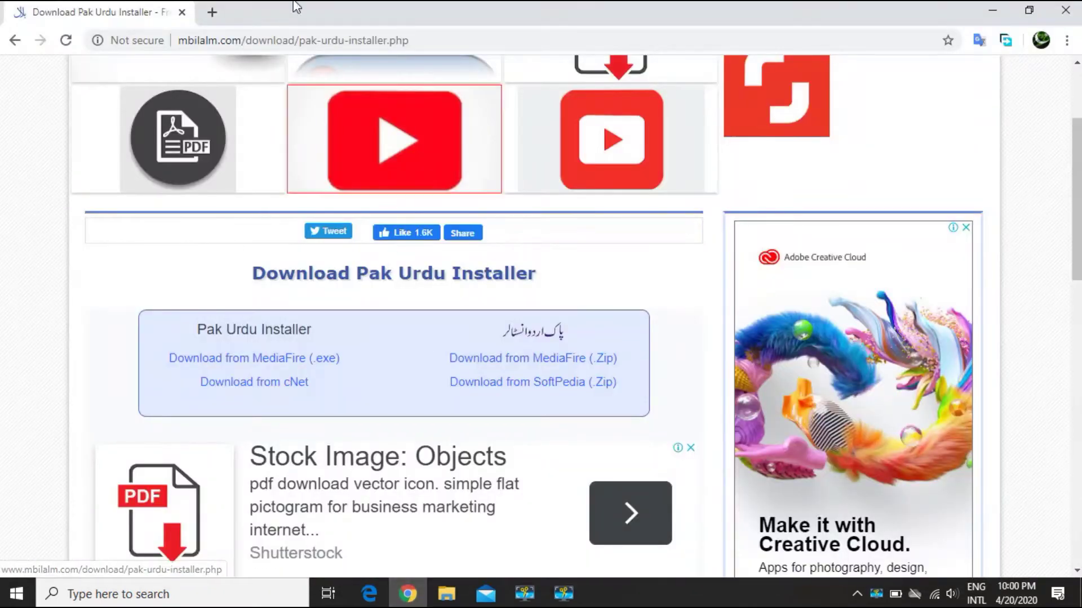
{"action": "left_click", "coordinate": [286, 42]}
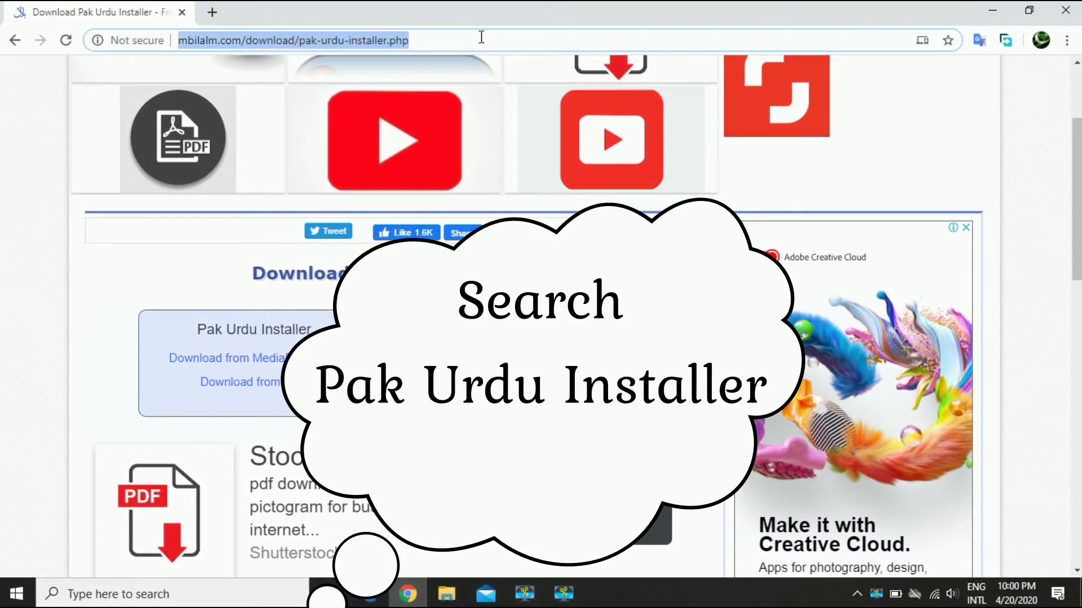
{"action": "left_click", "coordinate": [481, 37]}
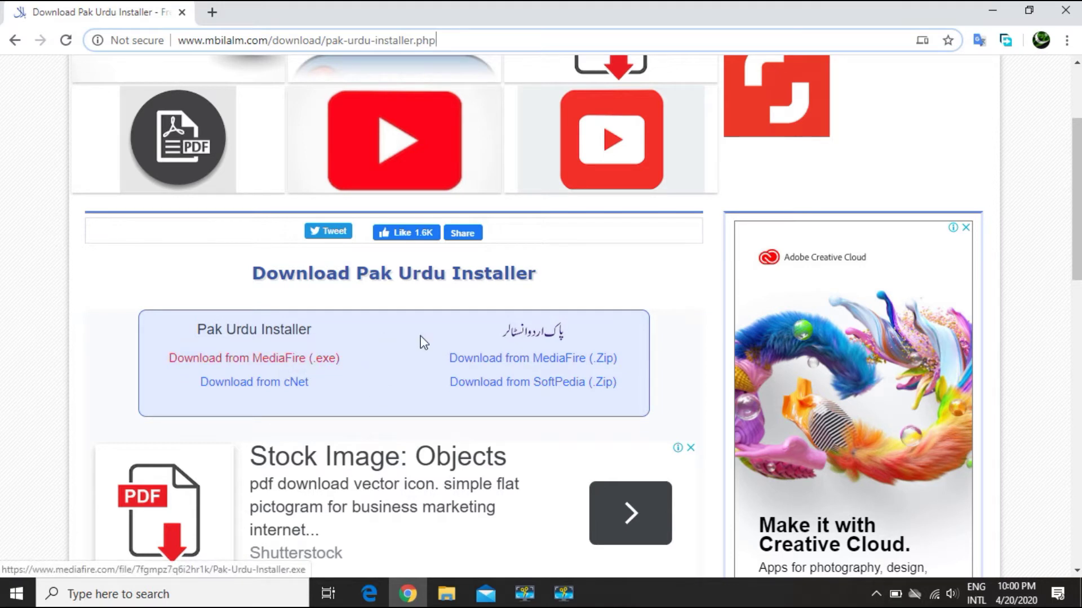
Switch to the Urdu Installer MS Office folder in File Explorer and open Jameel Noori Nastaleeq.zip in WinRAR.
{"action": "left_click", "coordinate": [448, 604]}
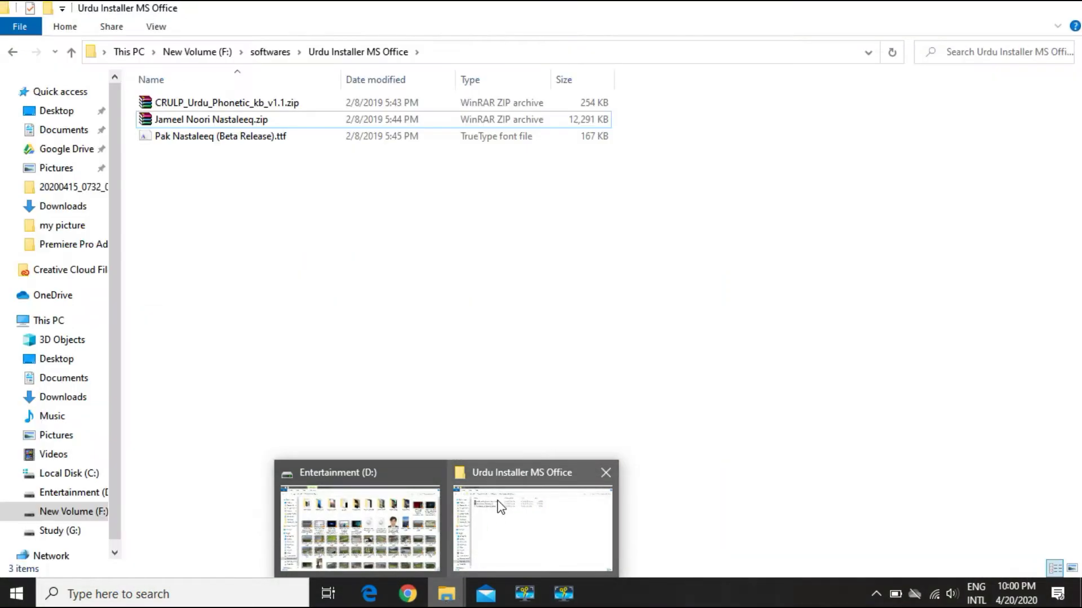
{"action": "left_click", "coordinate": [501, 504]}
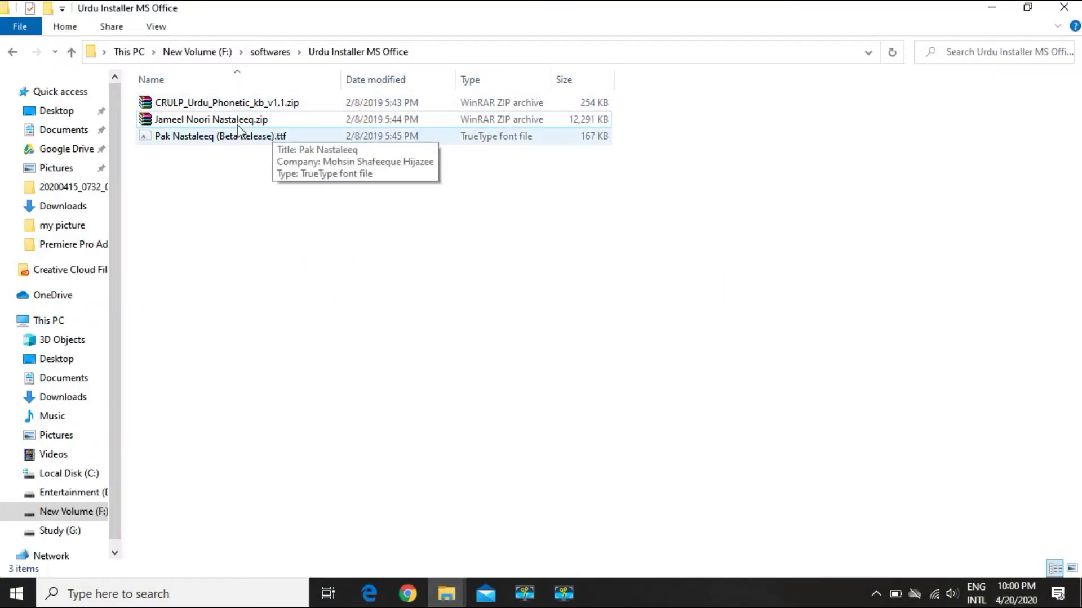
{"action": "left_click", "coordinate": [212, 123]}
{"action": "right_click", "coordinate": [212, 123]}
{"action": "left_click", "coordinate": [252, 135]}
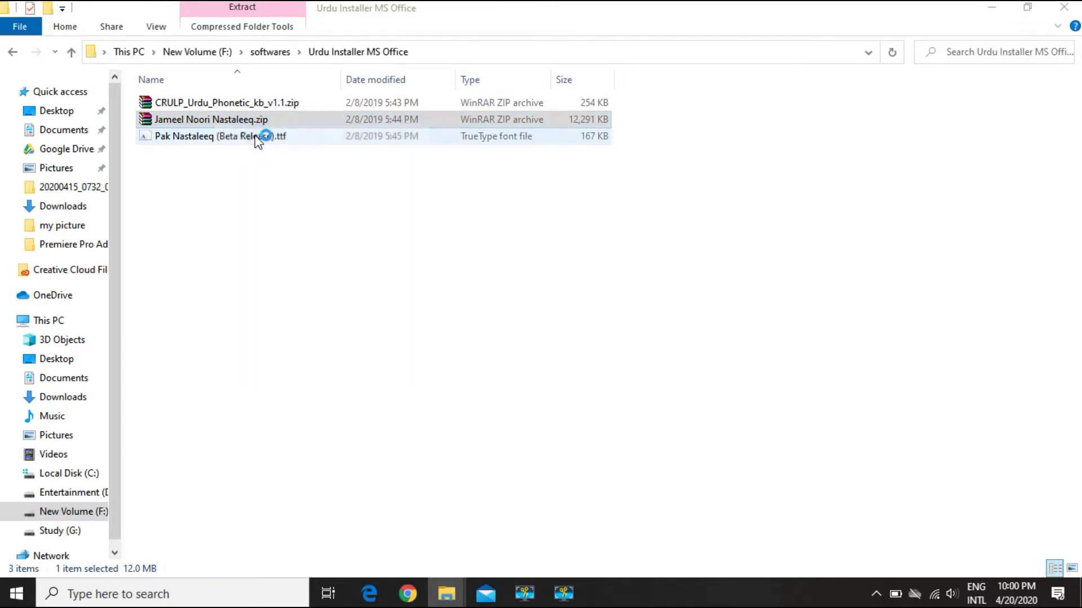
Extract the Jameel Noori Nastaleeq archive to F:\softwares\Urdu Installer MS Office and close WinRAR.
{"action": "left_click", "coordinate": [206, 196]}
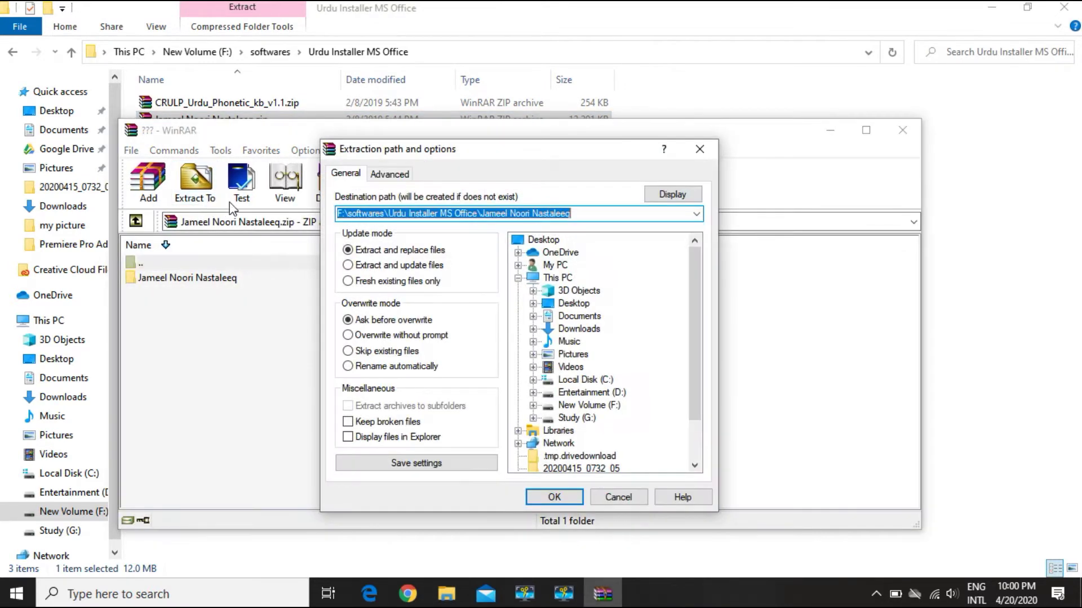
{"action": "left_click", "coordinate": [533, 405]}
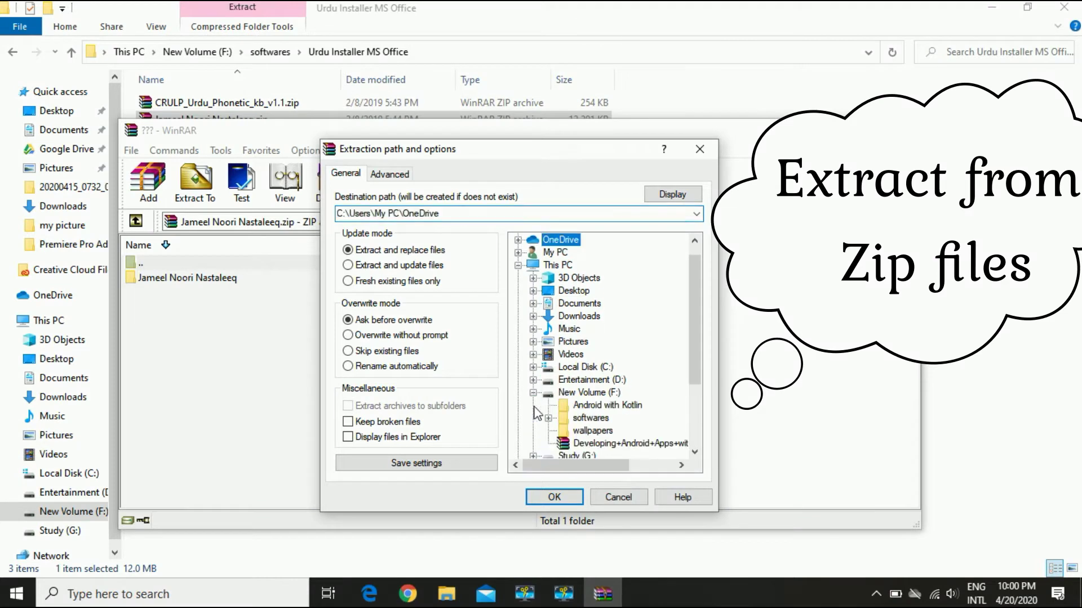
{"action": "left_click", "coordinate": [547, 418]}
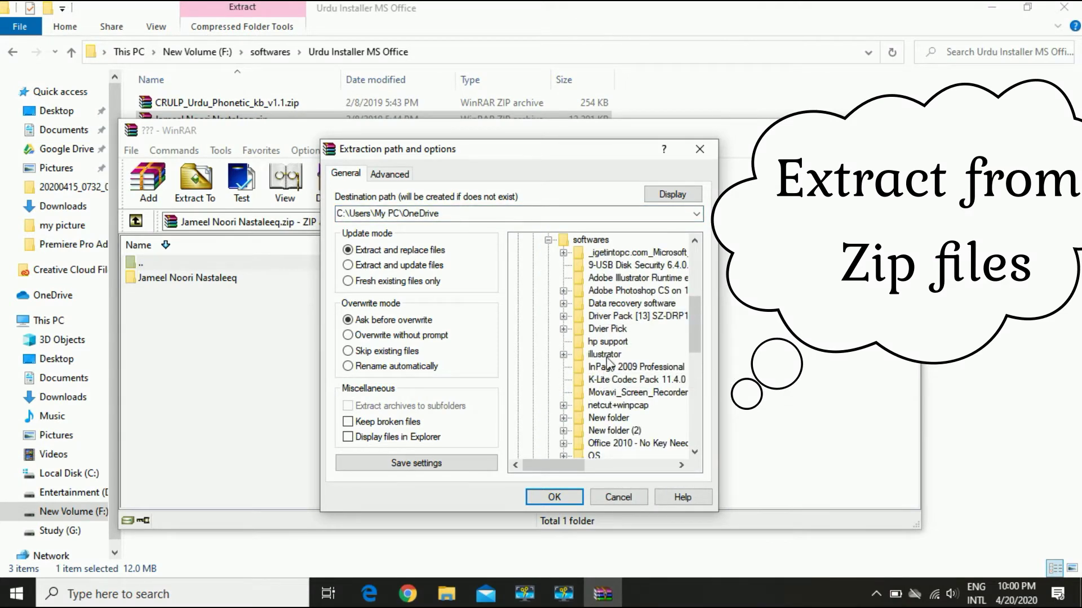
{"action": "scroll", "coordinate": [609, 394], "scroll_direction": "down", "scroll_amount": 2}
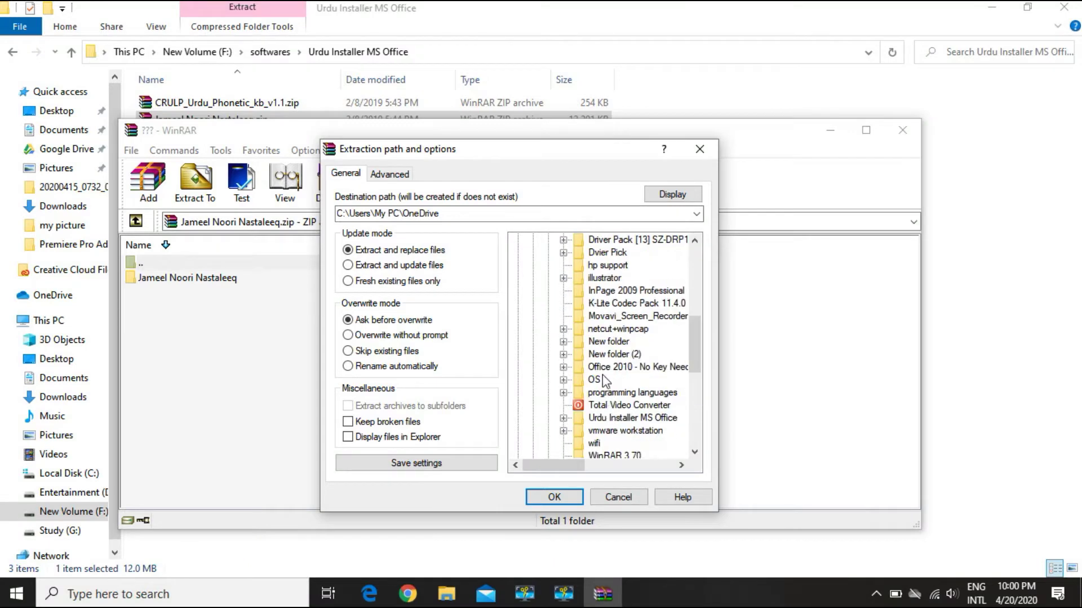
{"action": "left_click", "coordinate": [595, 420]}
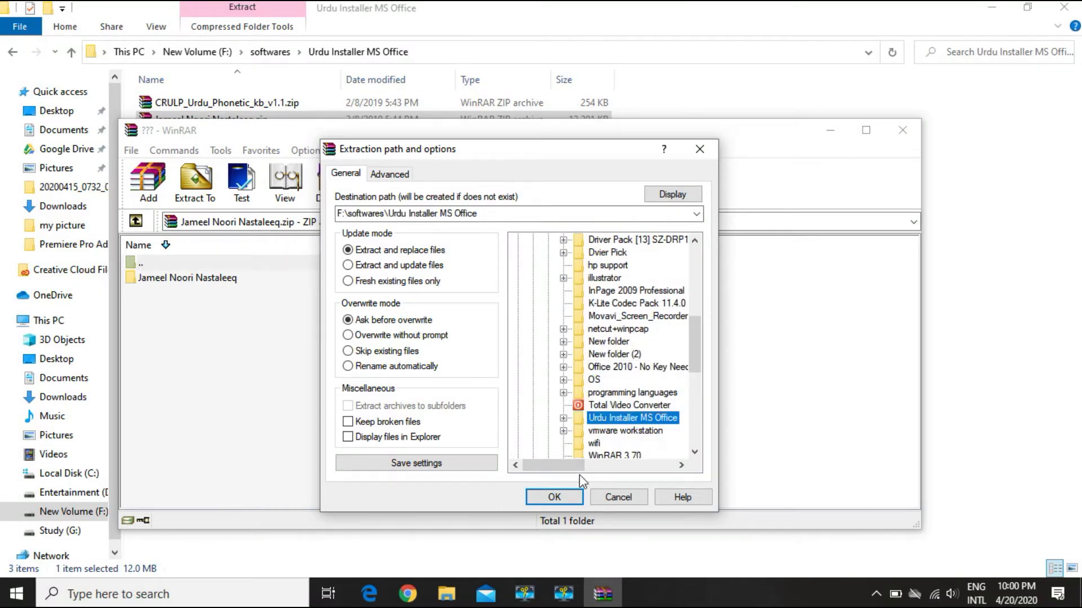
{"action": "left_click", "coordinate": [563, 498]}
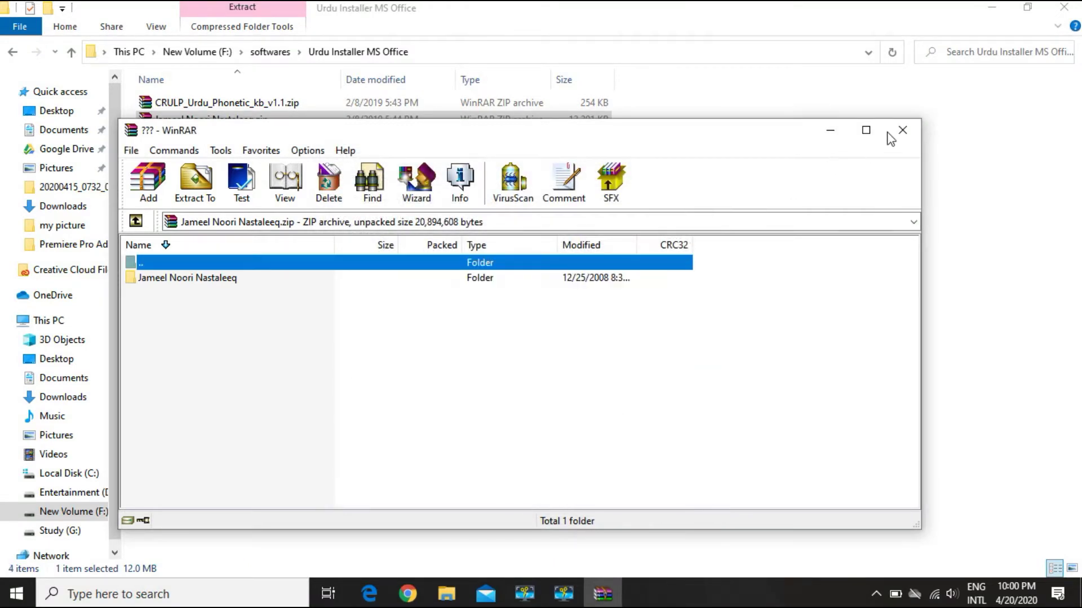
{"action": "left_click", "coordinate": [902, 130]}
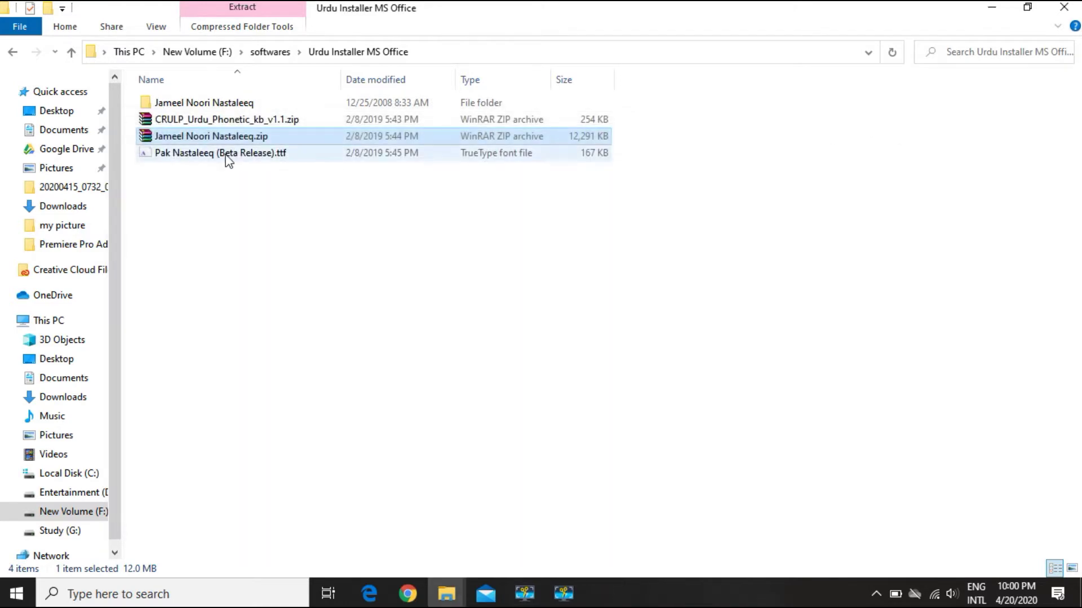
Extract the CRULP_Urdu_Phonetic_kb_v1.1 folder from its zip archive to F:\softwares\Urdu Installer MS Office and close WinRAR.
{"action": "left_click", "coordinate": [214, 120]}
{"action": "right_click", "coordinate": [214, 122]}
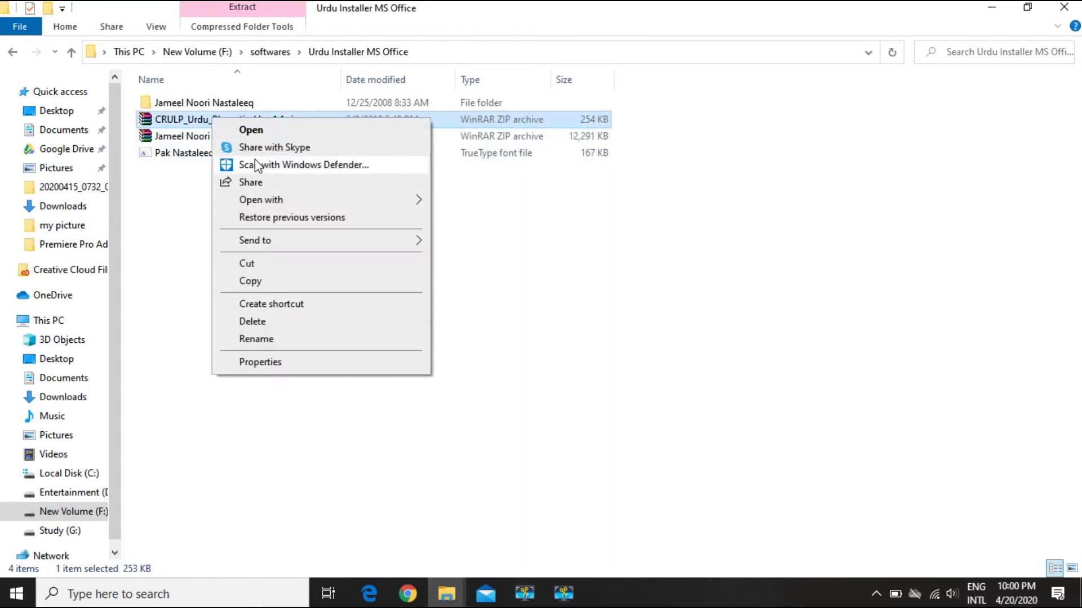
{"action": "left_click", "coordinate": [315, 134]}
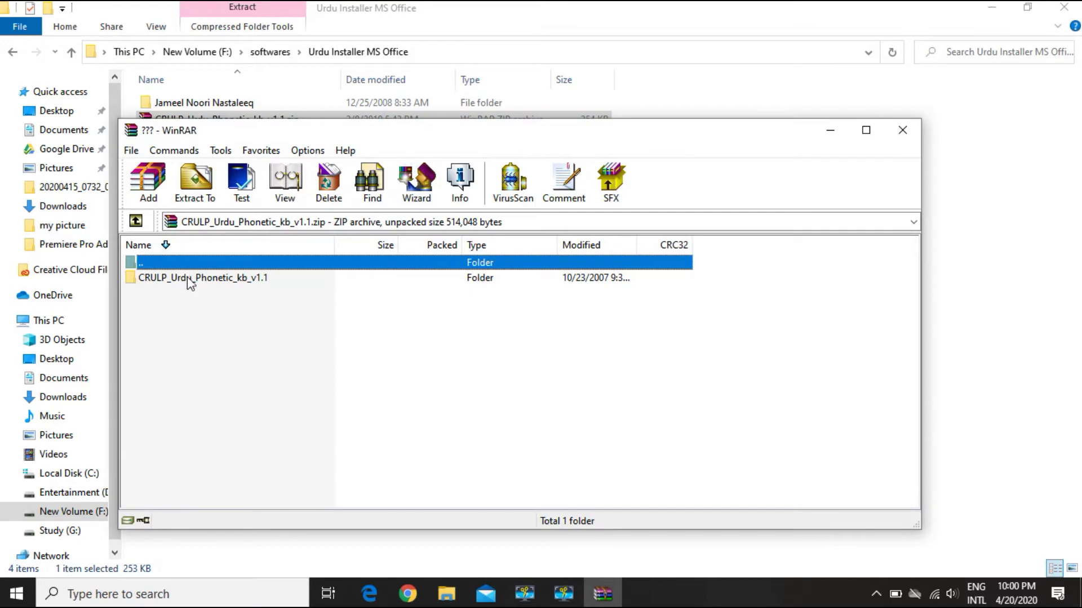
{"action": "left_click", "coordinate": [188, 279]}
{"action": "left_click", "coordinate": [193, 196]}
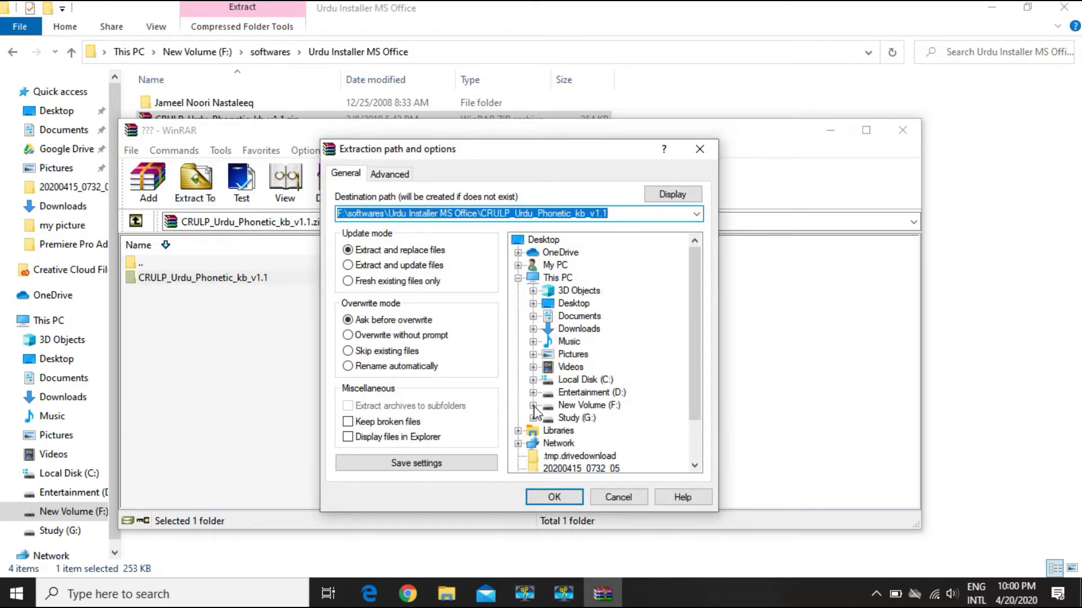
{"action": "left_click", "coordinate": [533, 405]}
{"action": "left_click", "coordinate": [549, 418]}
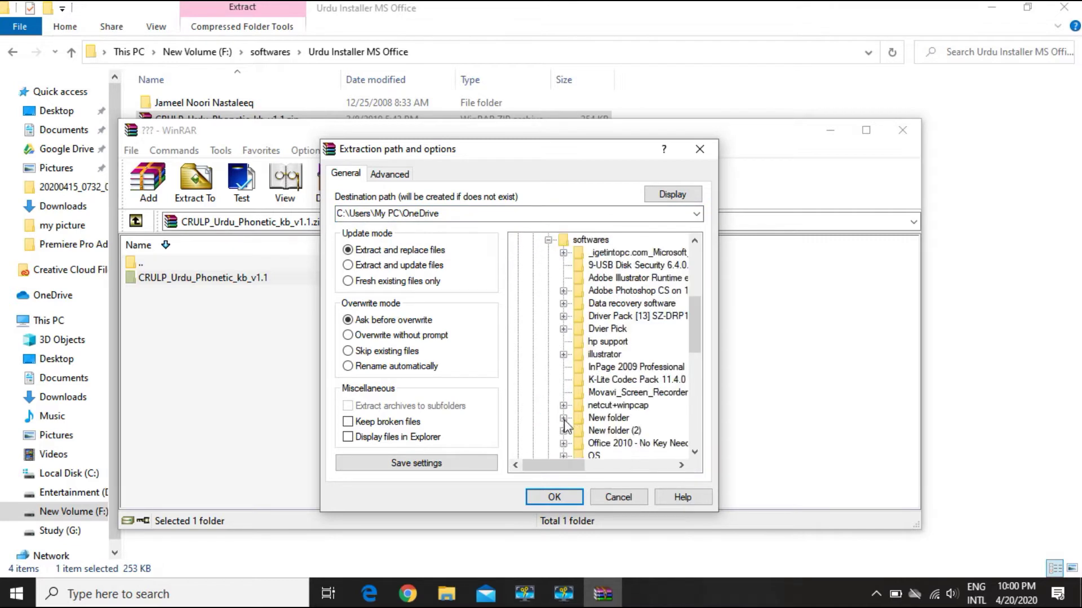
{"action": "scroll", "coordinate": [591, 395], "scroll_direction": "down", "scroll_amount": 3}
{"action": "left_click", "coordinate": [589, 381]}
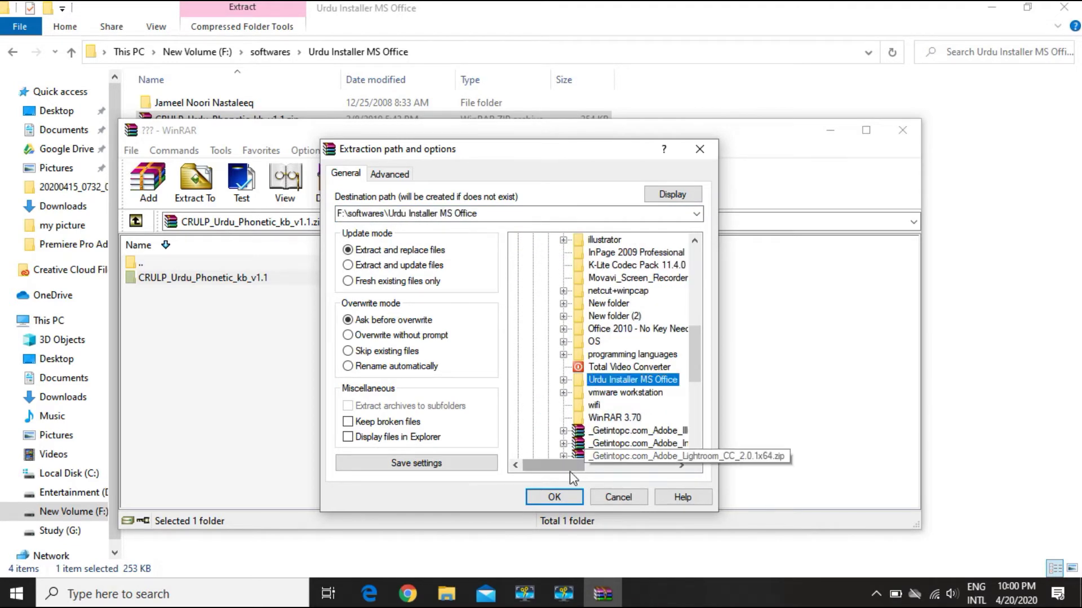
{"action": "left_click", "coordinate": [556, 497]}
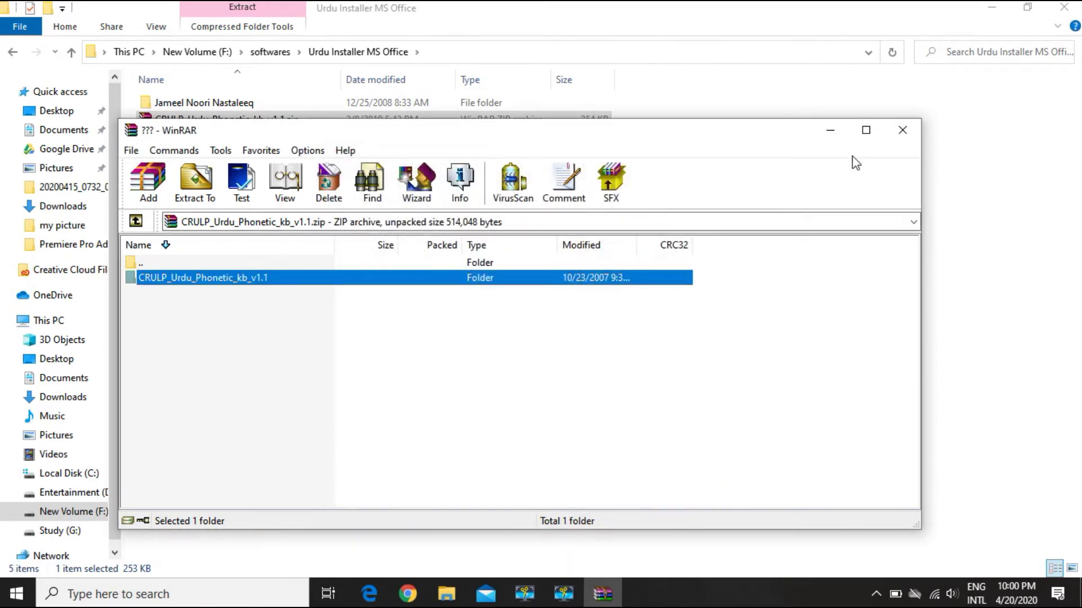
{"action": "left_click", "coordinate": [893, 132]}
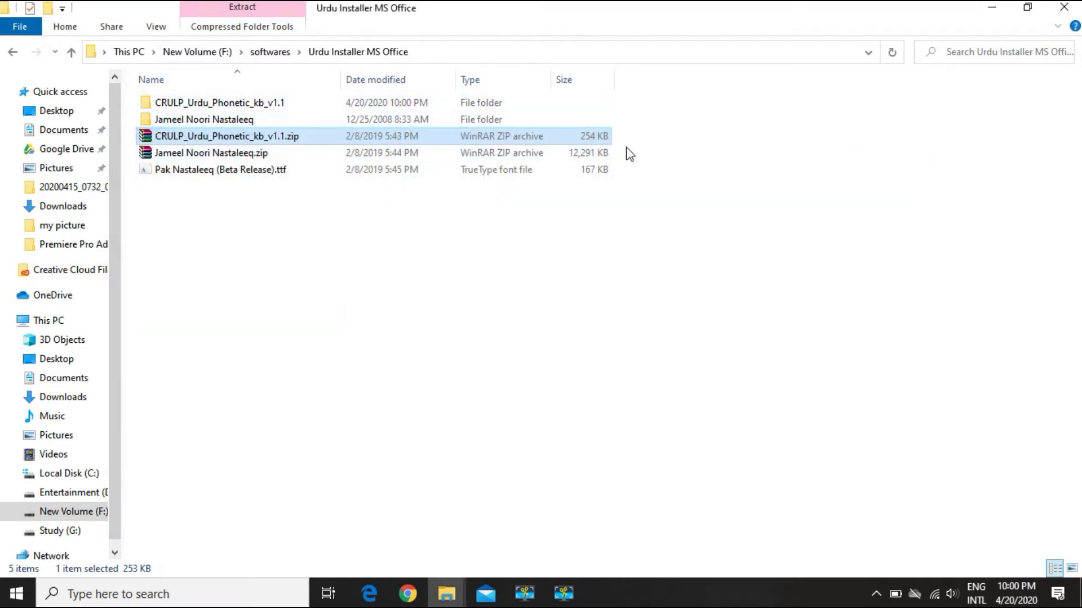
Install CRULP Urdu Phonetic v1.1 by running setup.exe from the extracted CRULP_Urdu_Phonetic_kb_v1.1 folder, and close the installer.
{"action": "left_click_drag", "start_coordinate": [658, 101], "coordinate": [519, 119]}
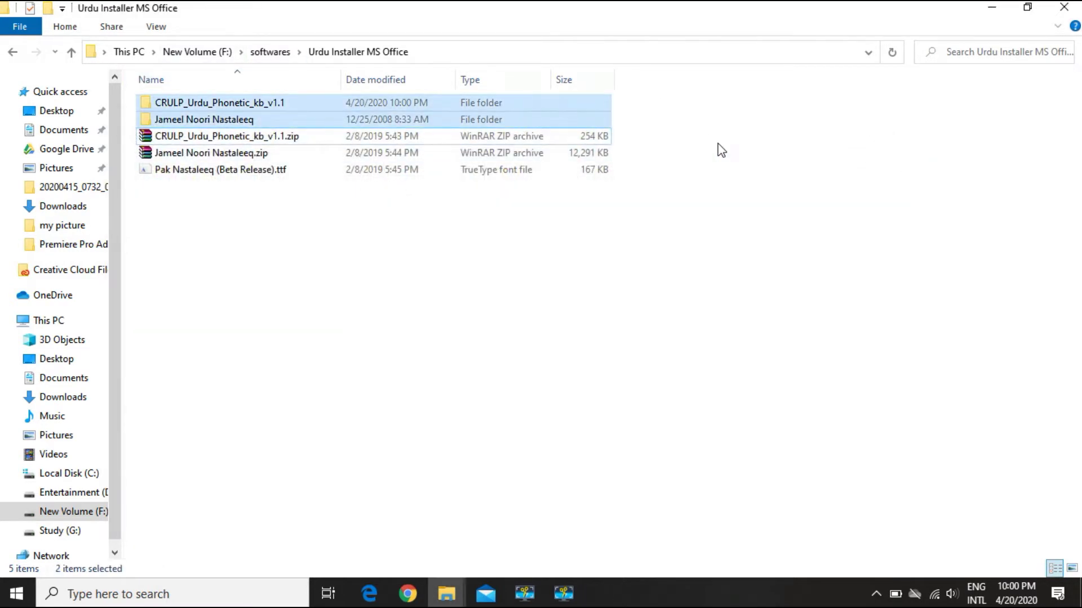
{"action": "left_click", "coordinate": [715, 145]}
{"action": "double_click", "coordinate": [292, 108]}
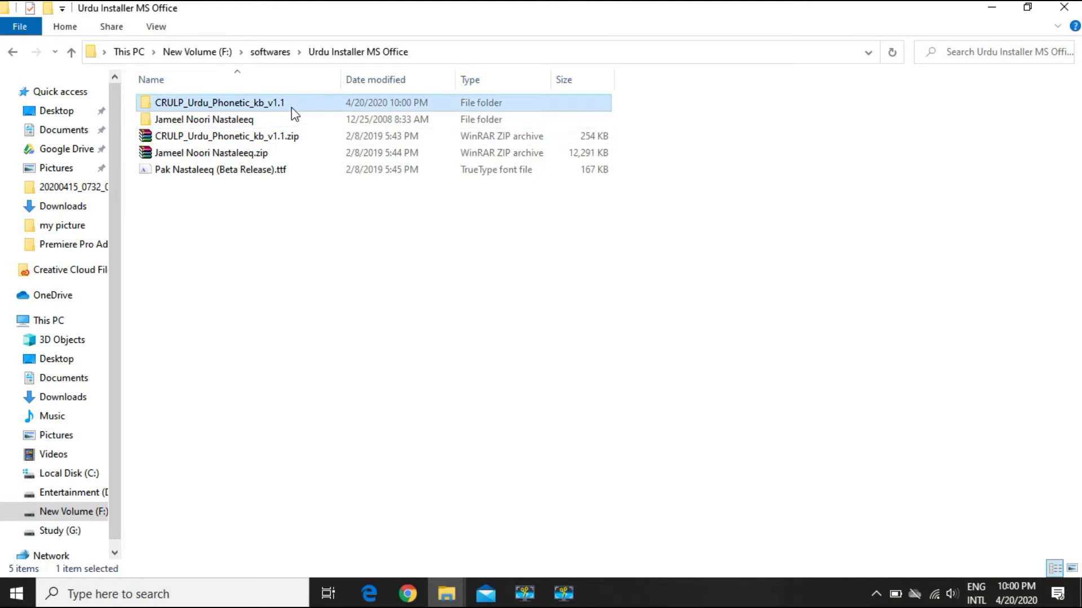
{"action": "double_click", "coordinate": [235, 222]}
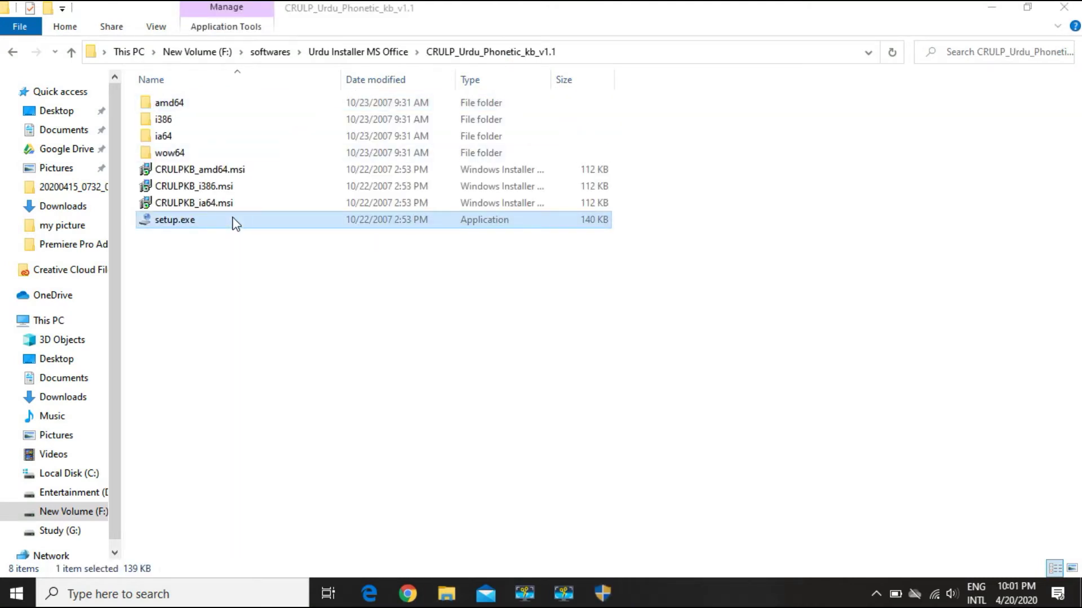
{"action": "left_click", "coordinate": [612, 592]}
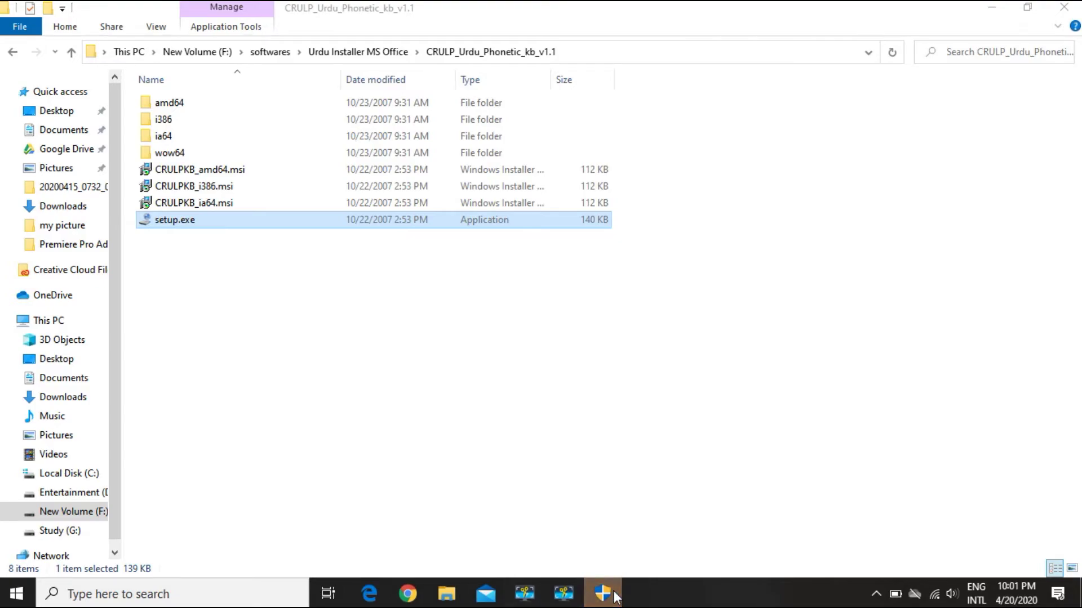
{"action": "left_click", "coordinate": [501, 437]}
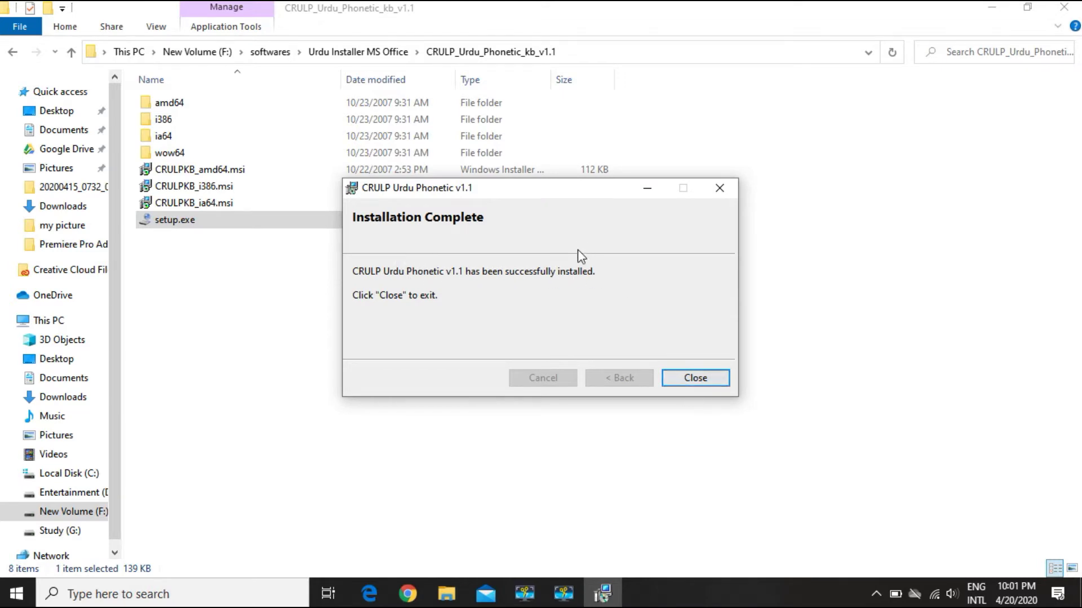
{"action": "left_click", "coordinate": [695, 378]}
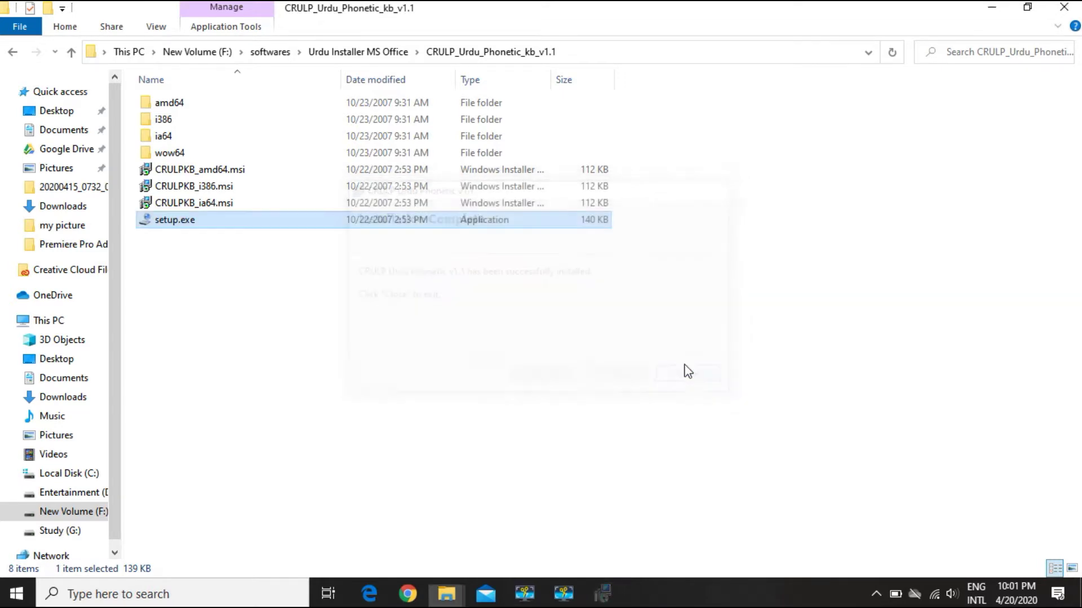
Install the Jameel Noori Nastaleeq Kasheeda font from the extracted Jameel Noori Nastaleeq folder and close its preview.
{"action": "left_click", "coordinate": [12, 52]}
{"action": "double_click", "coordinate": [221, 120]}
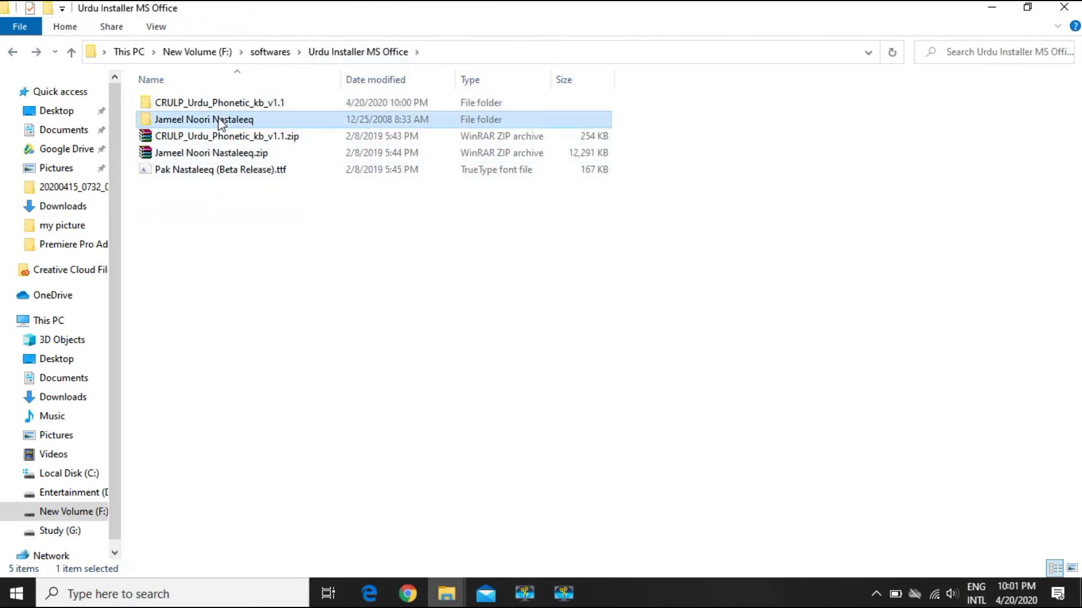
{"action": "left_click", "coordinate": [219, 105]}
{"action": "double_click", "coordinate": [219, 105]}
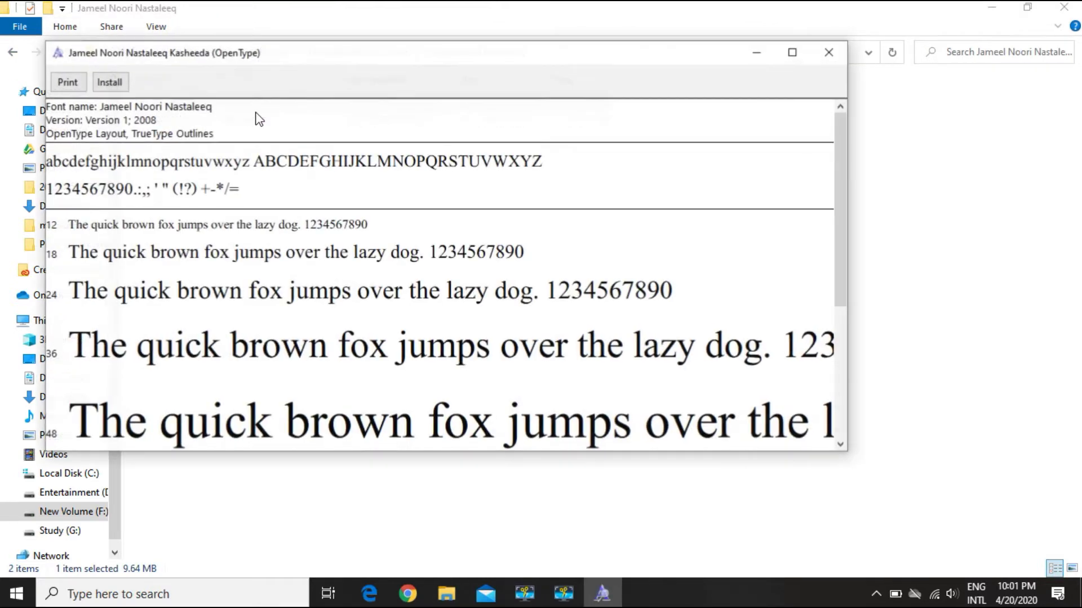
{"action": "left_click", "coordinate": [109, 84]}
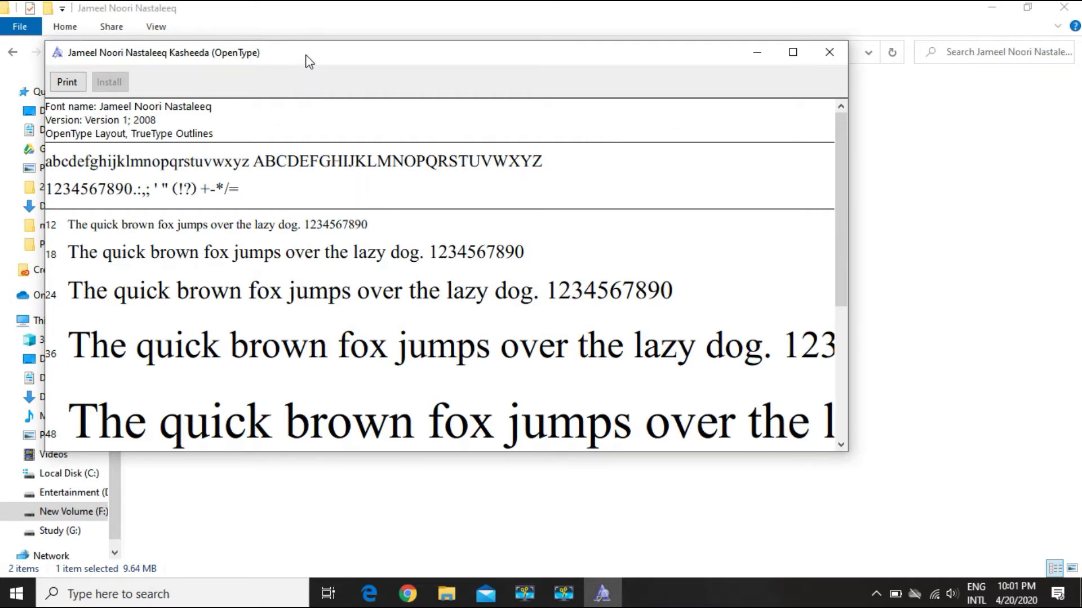
{"action": "left_click", "coordinate": [826, 62]}
Install the Jameel Noori Nastaleeq.ttf font from the same folder and close its preview.
{"action": "double_click", "coordinate": [208, 126]}
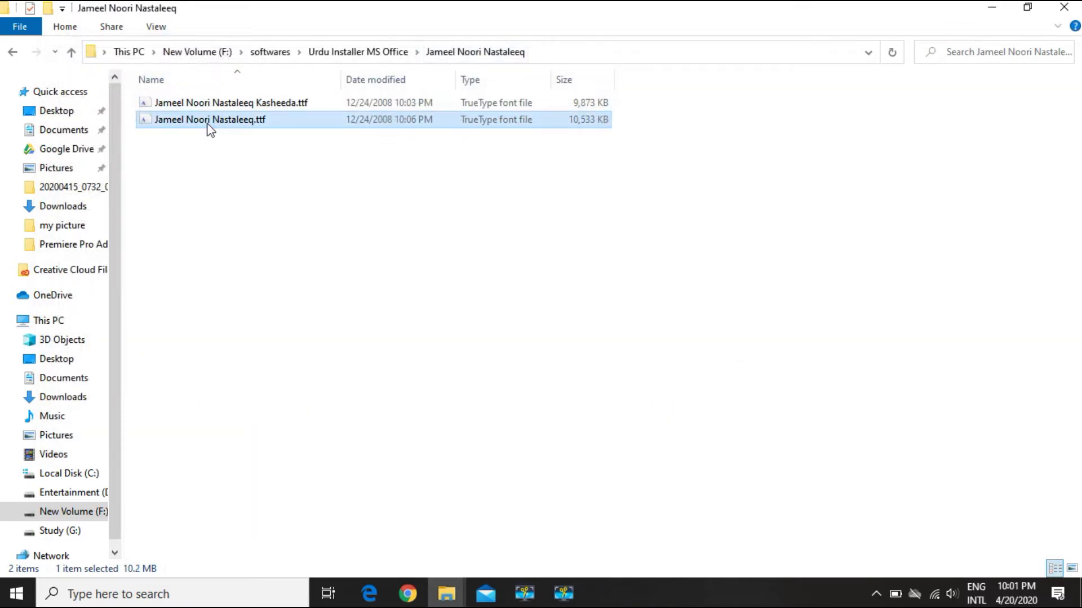
{"action": "left_click", "coordinate": [137, 105]}
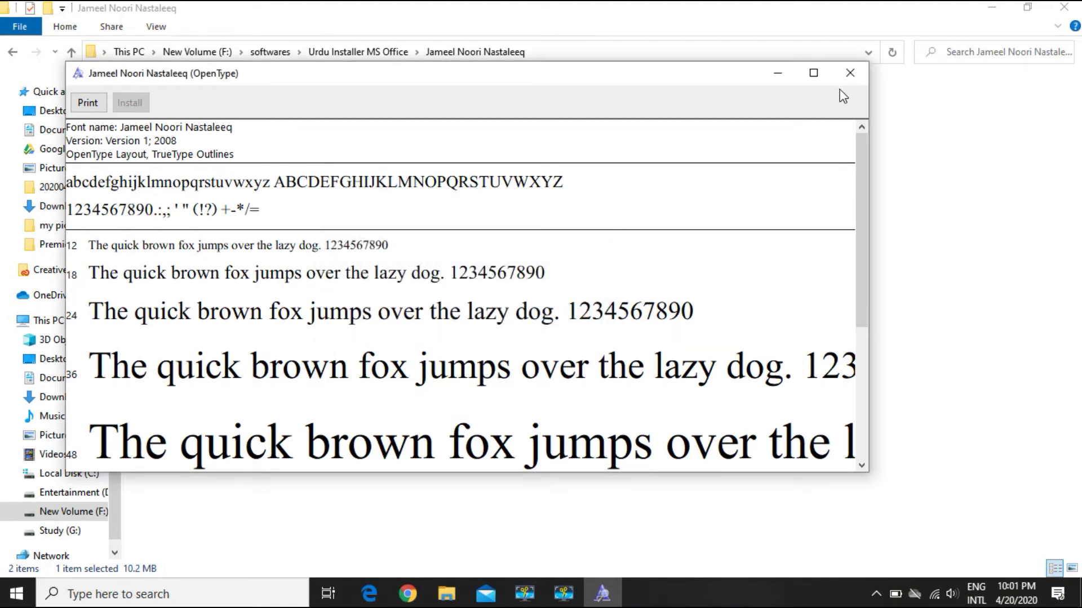
{"action": "left_click", "coordinate": [850, 73]}
Return to the Urdu Installer MS Office folder, install the Pak Nastaleeq (Beta Release).ttf font and close its preview.
{"action": "left_click", "coordinate": [12, 51]}
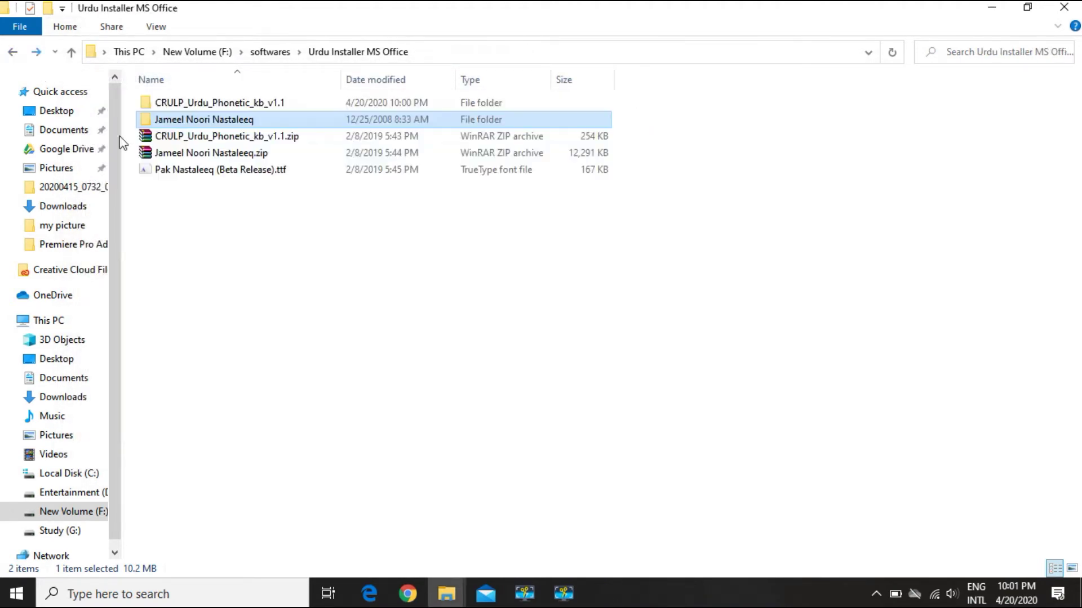
{"action": "left_click", "coordinate": [239, 171]}
{"action": "double_click", "coordinate": [239, 173]}
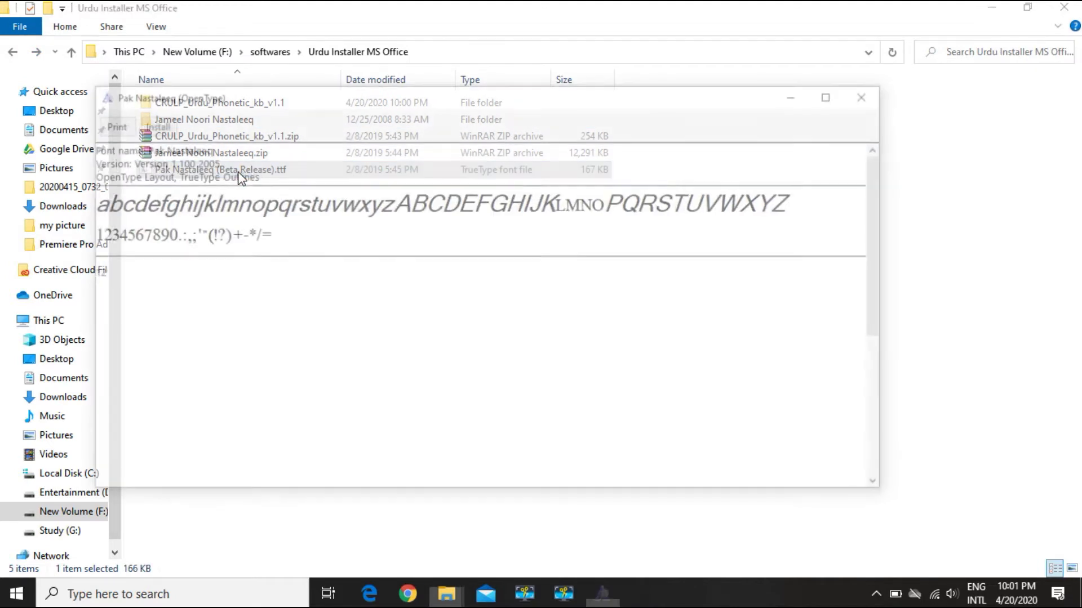
{"action": "left_click", "coordinate": [151, 123]}
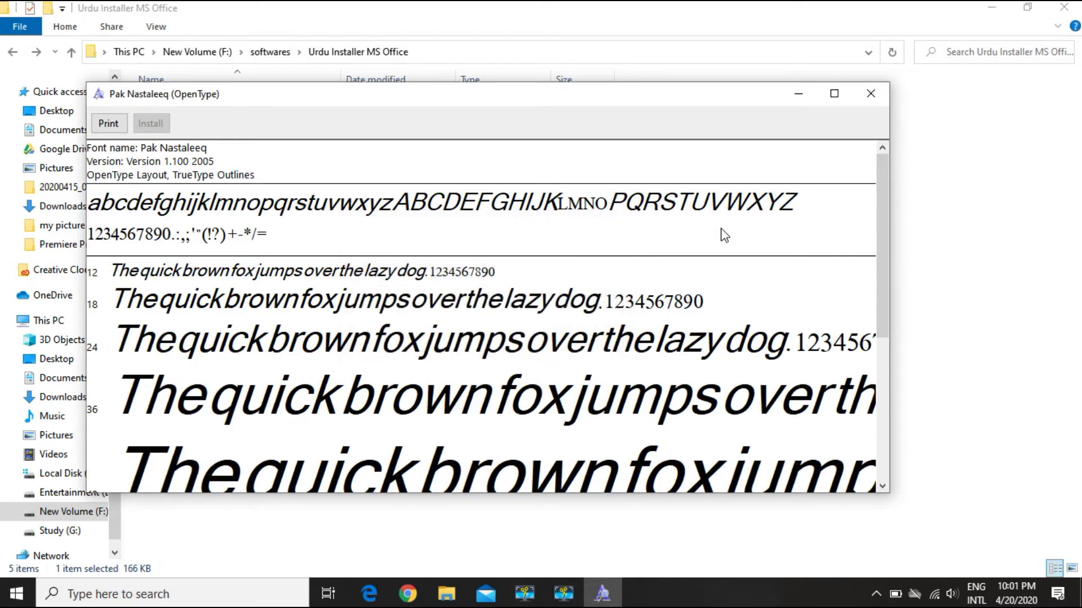
{"action": "left_click", "coordinate": [881, 96]}
Close File Explorer and the browser, and open New Microsoft Word Document (2) from the desktop in Word.
{"action": "left_click", "coordinate": [1064, 8]}
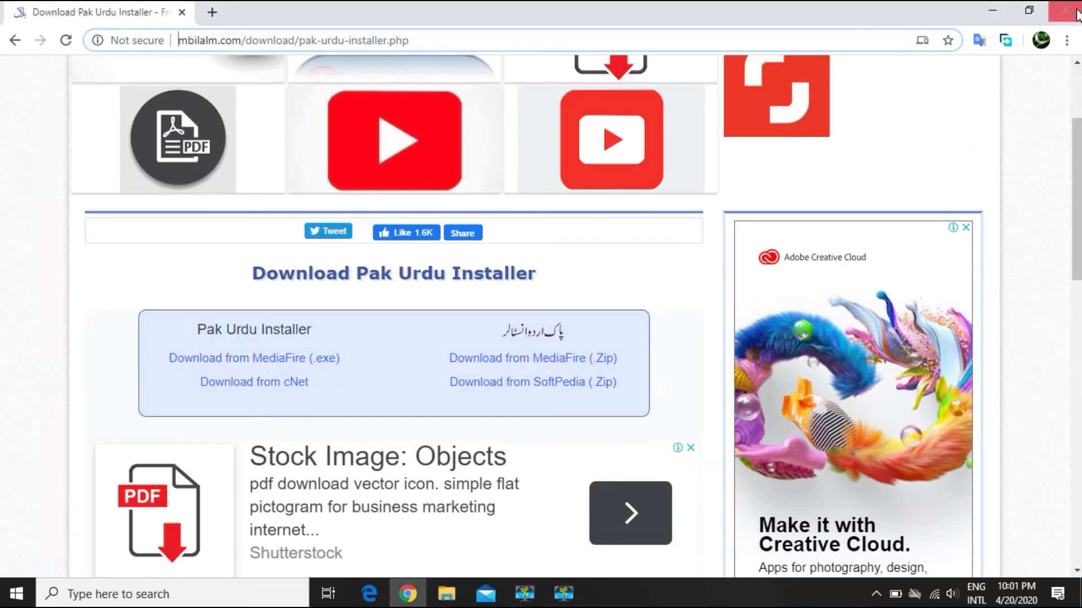
{"action": "left_click", "coordinate": [1065, 9]}
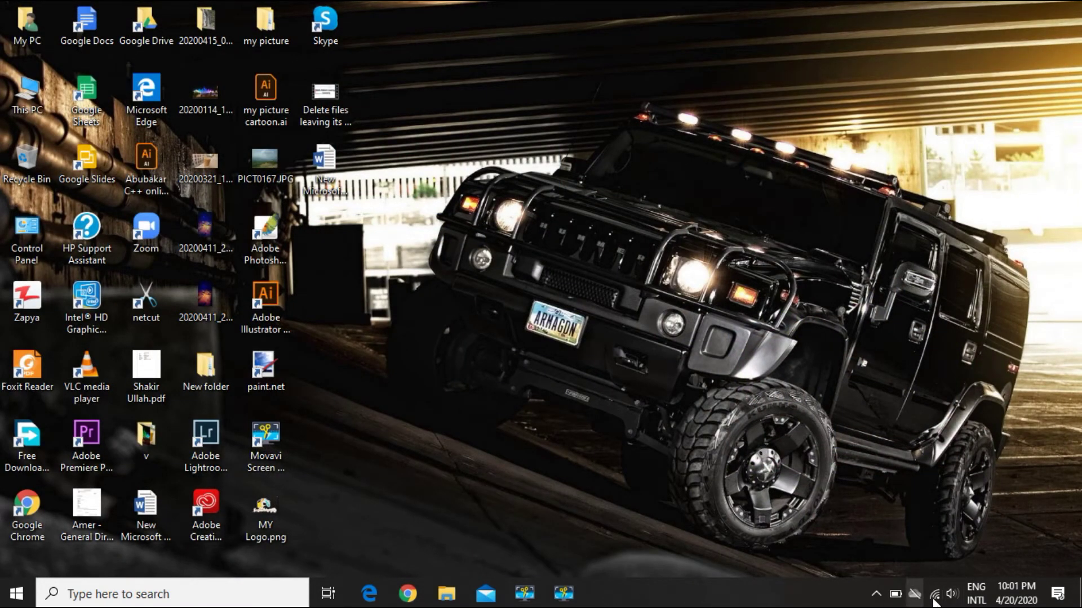
{"action": "double_click", "coordinate": [330, 176]}
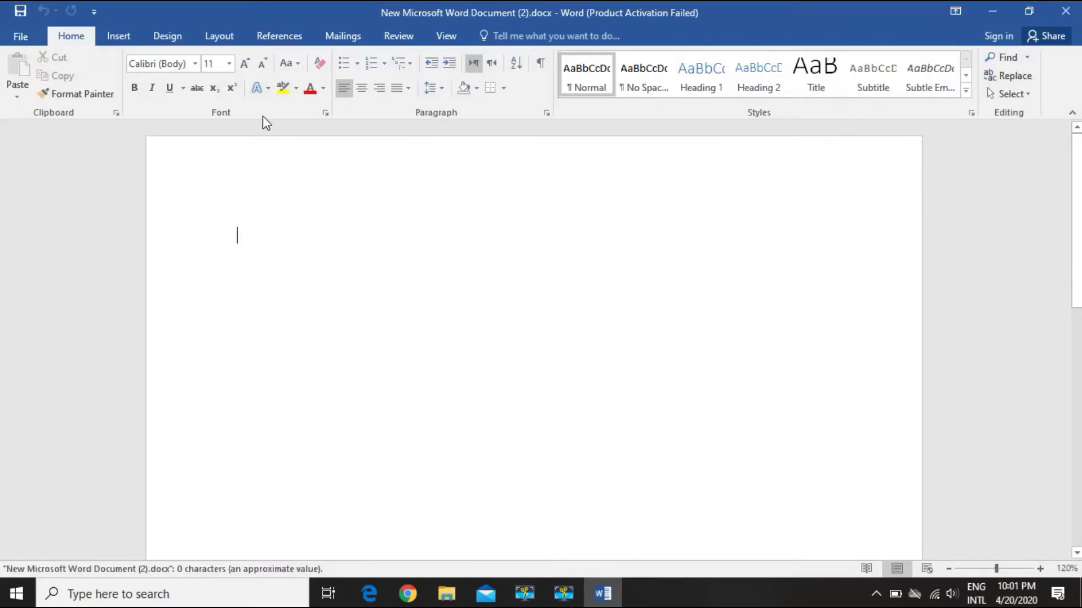
Set the font to Jameel Noori Nastaleeq, dismissing the Office activation notice, and enter the test text "adfadf".
{"action": "left_click", "coordinate": [195, 63]}
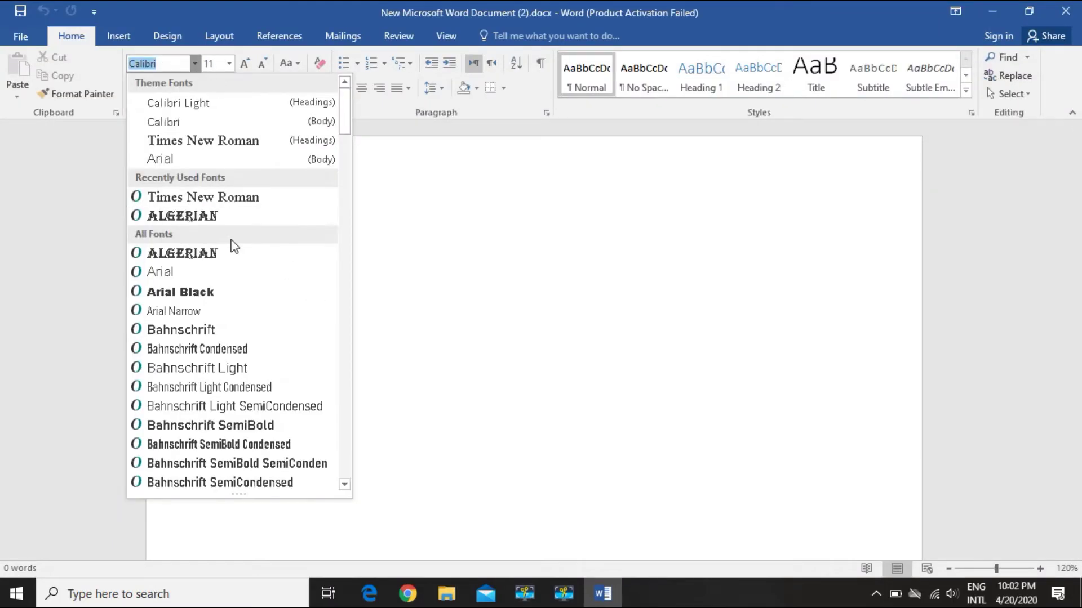
{"action": "scroll", "coordinate": [231, 248], "scroll_direction": "down", "scroll_amount": 20}
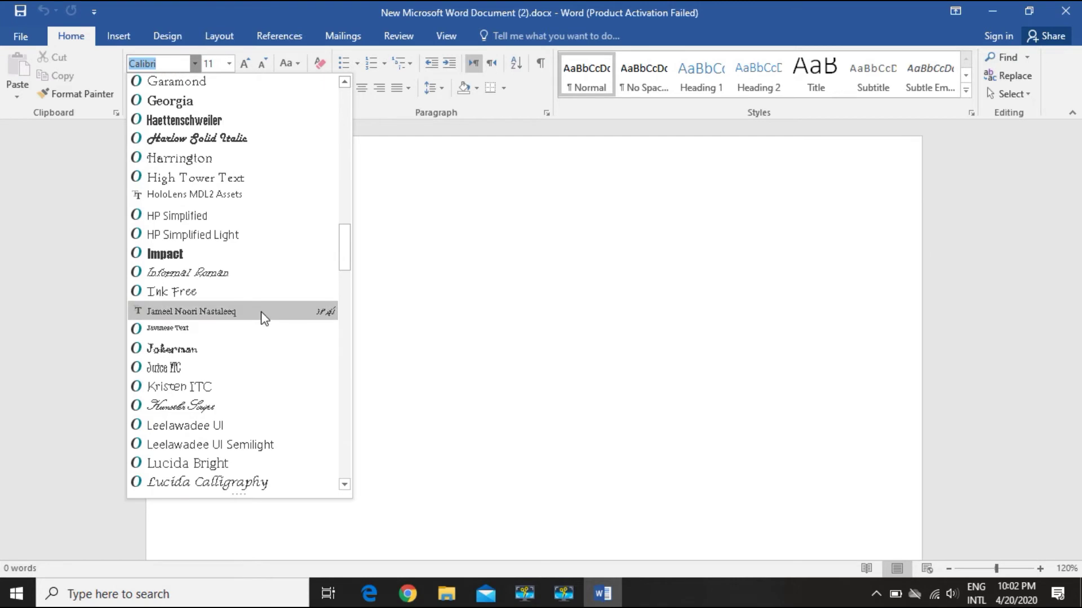
{"action": "scroll", "coordinate": [264, 314], "scroll_direction": "down", "scroll_amount": 12}
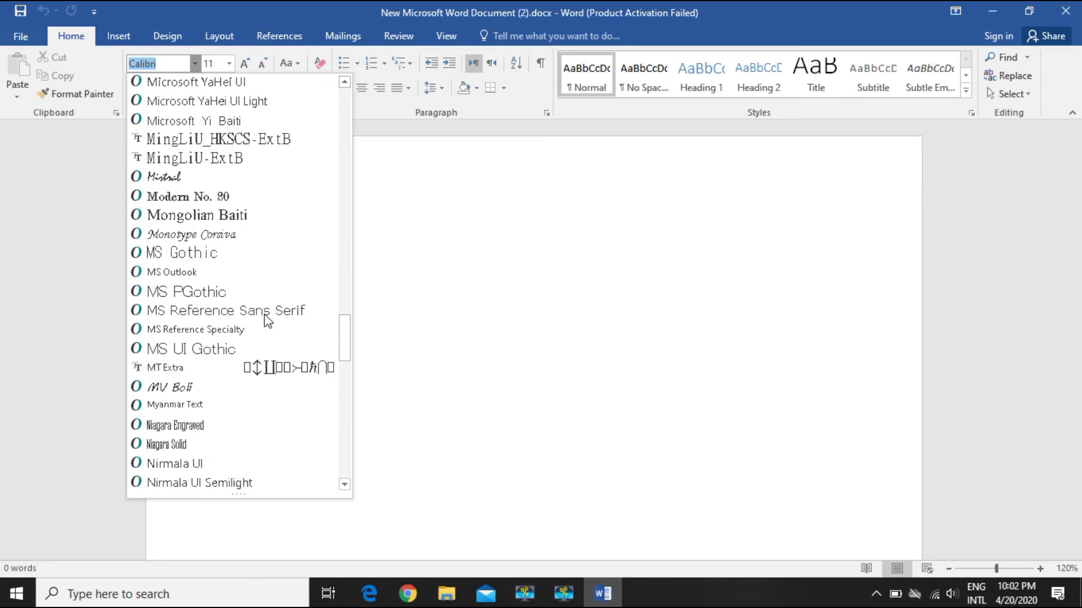
{"action": "key", "text": "Escape"}
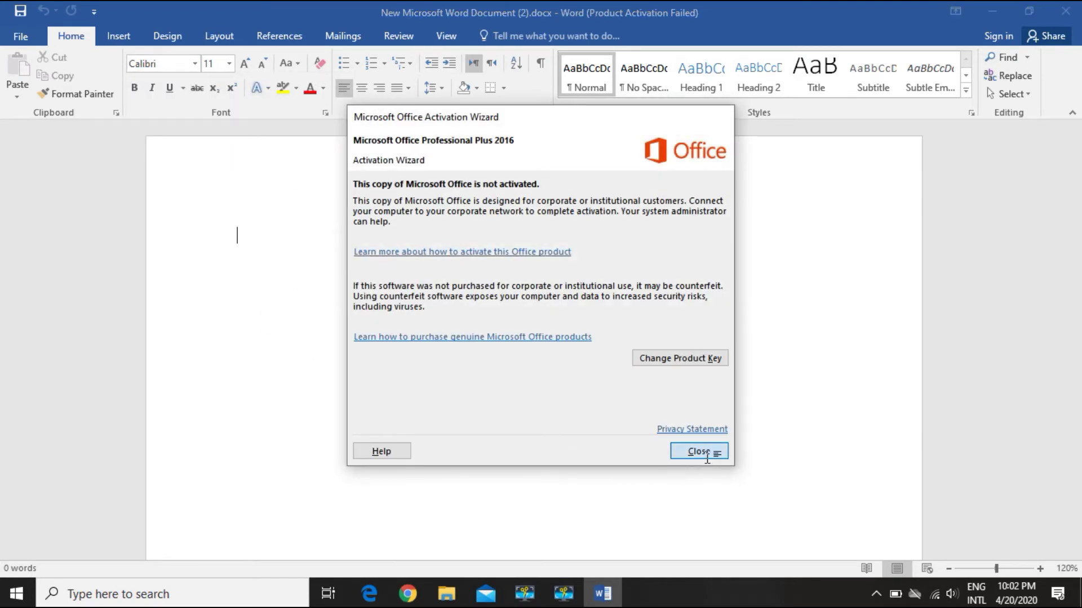
{"action": "left_click", "coordinate": [698, 452]}
{"action": "left_click", "coordinate": [174, 63]}
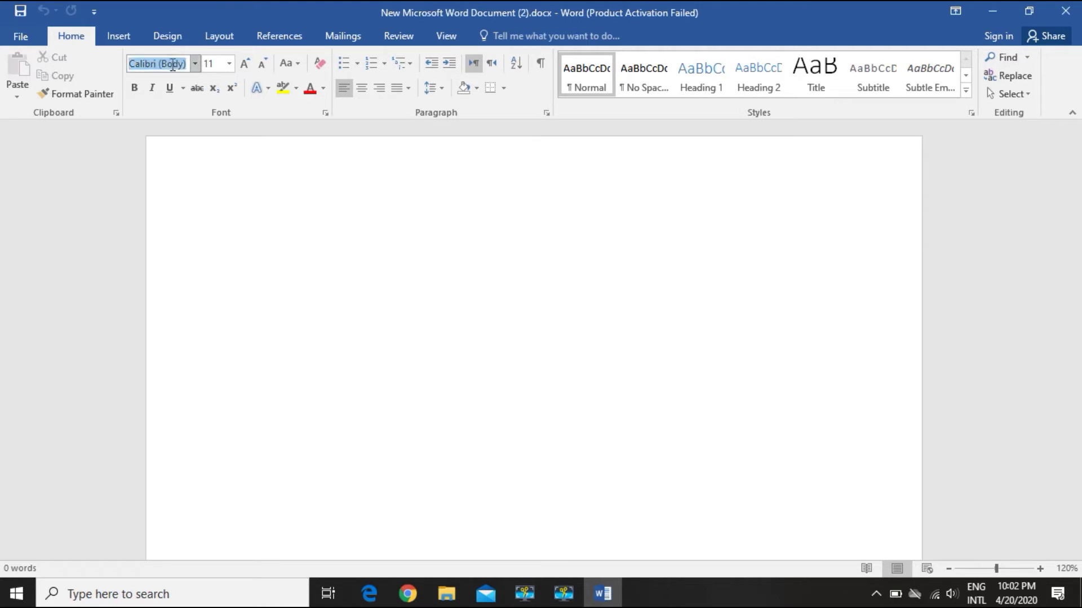
{"action": "type", "text": "Jameel Noori N"}
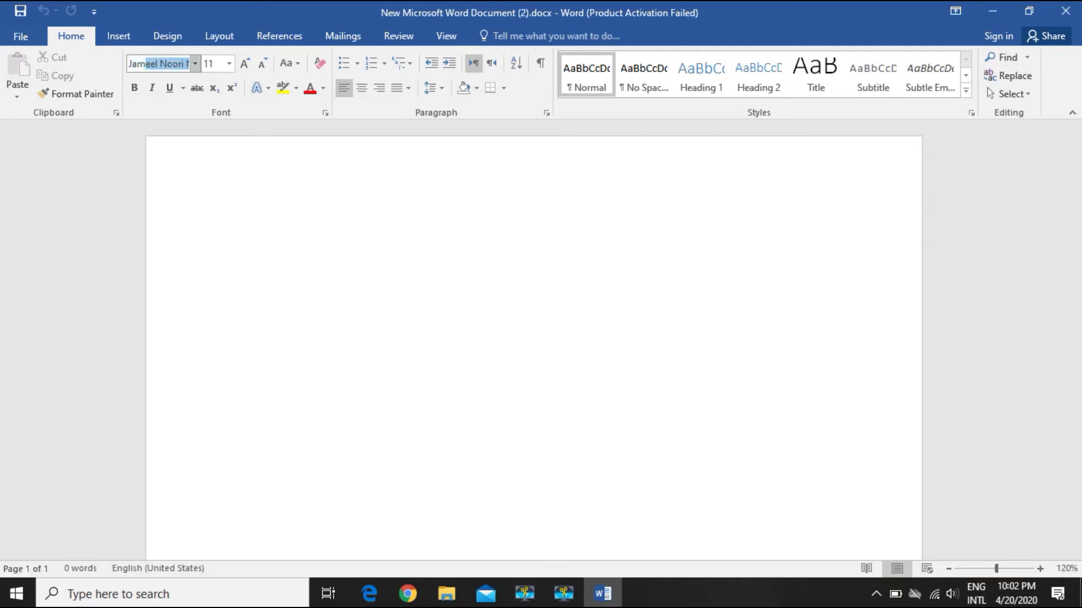
{"action": "key", "text": "Return"}
{"action": "type", "text": "adfadf"}
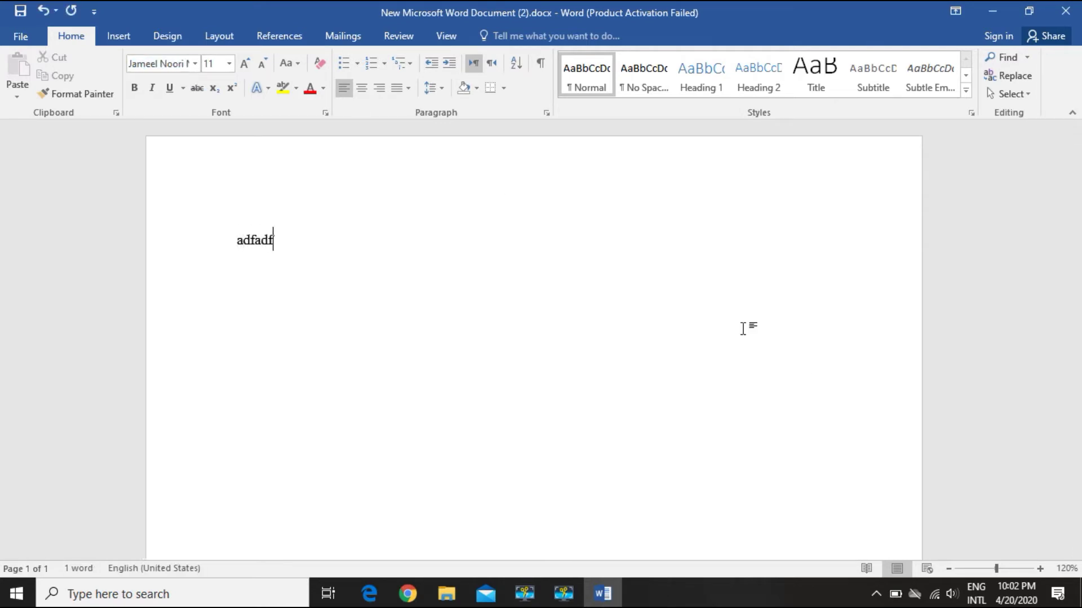
Open the Windows language preferences in Settings.
{"action": "left_click", "coordinate": [985, 601]}
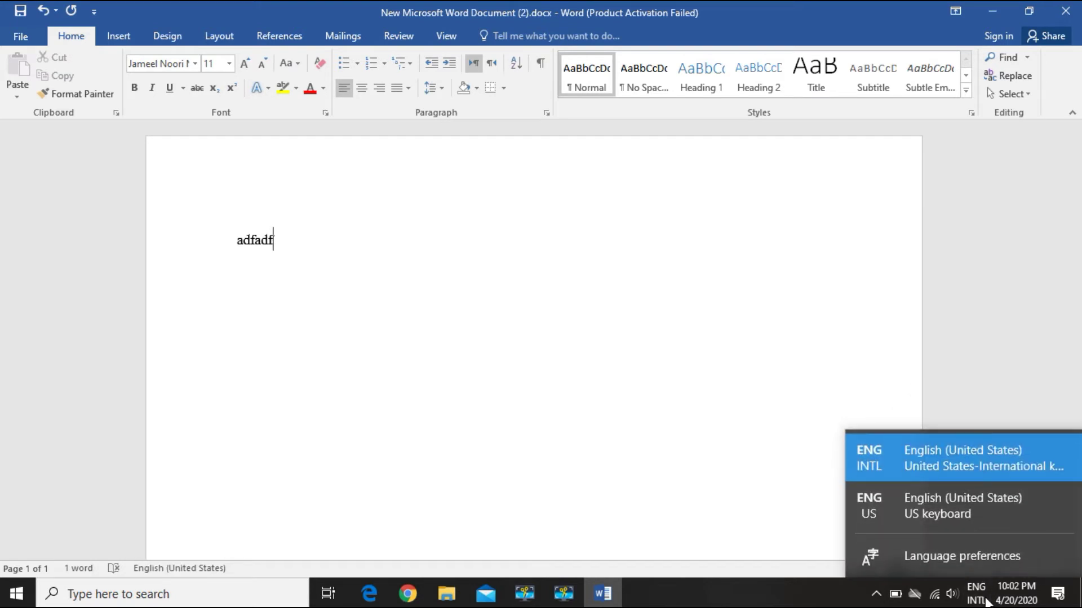
{"action": "left_click", "coordinate": [968, 558]}
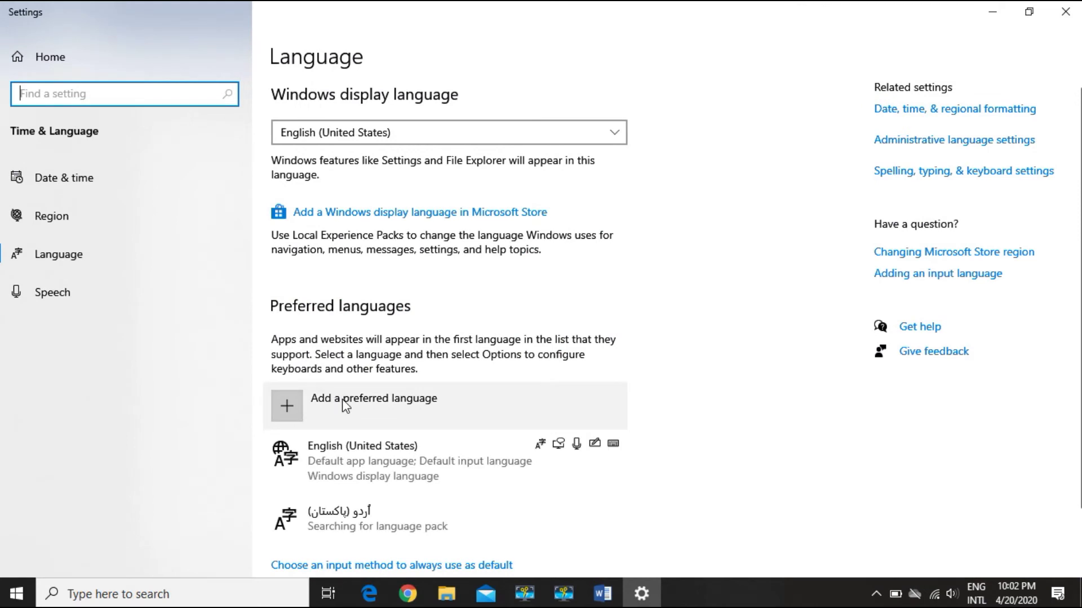
Try to add Urdu (Pakistan) as a preferred language by searching for "urdu", and cancel the language selection.
{"action": "left_click", "coordinate": [343, 400]}
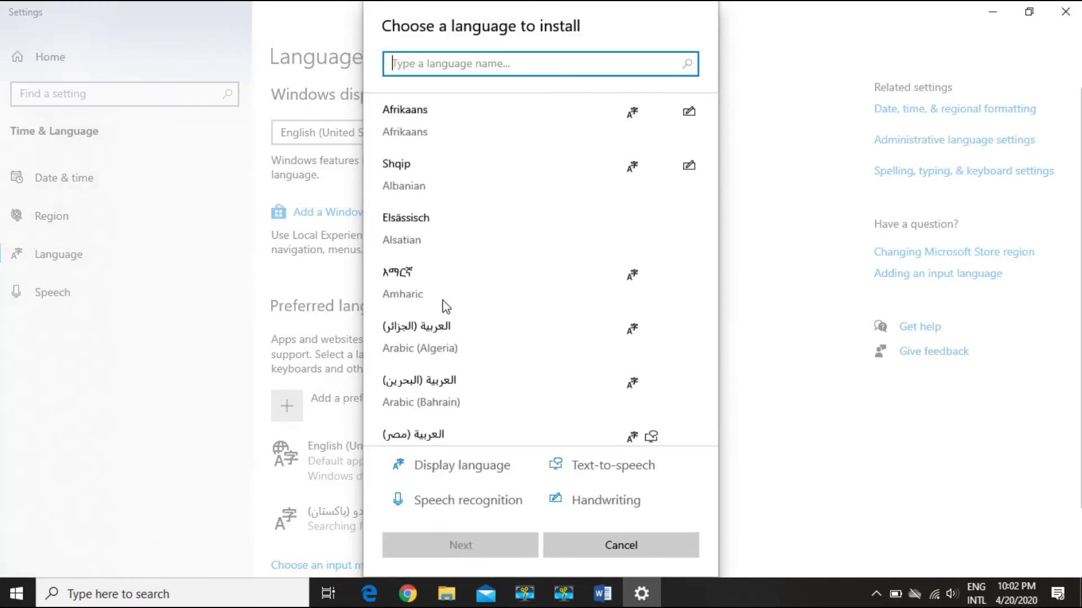
{"action": "type", "text": "urdu"}
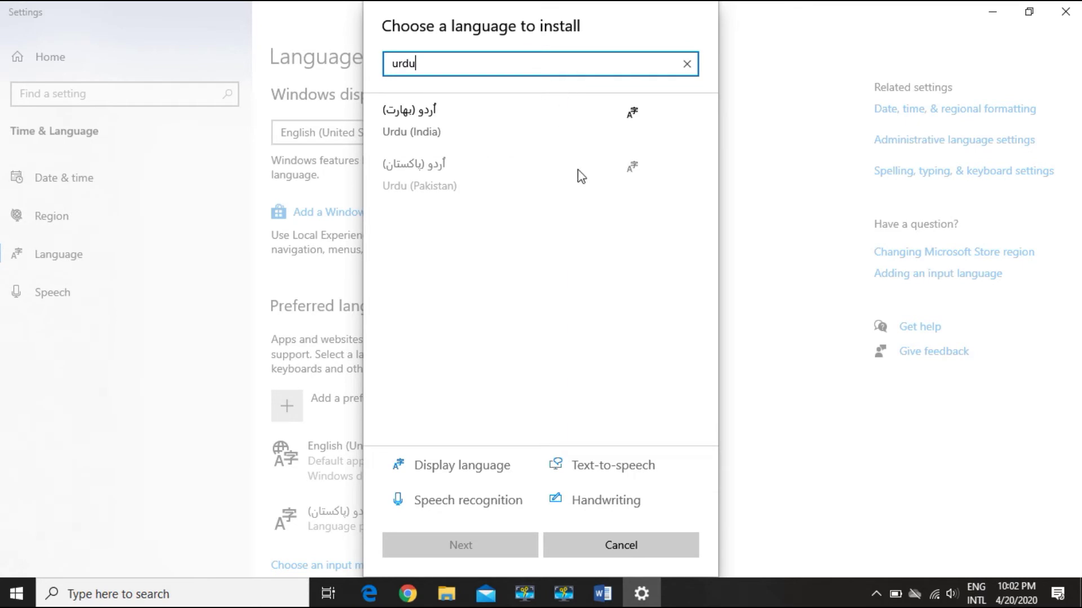
{"action": "left_click", "coordinate": [491, 168]}
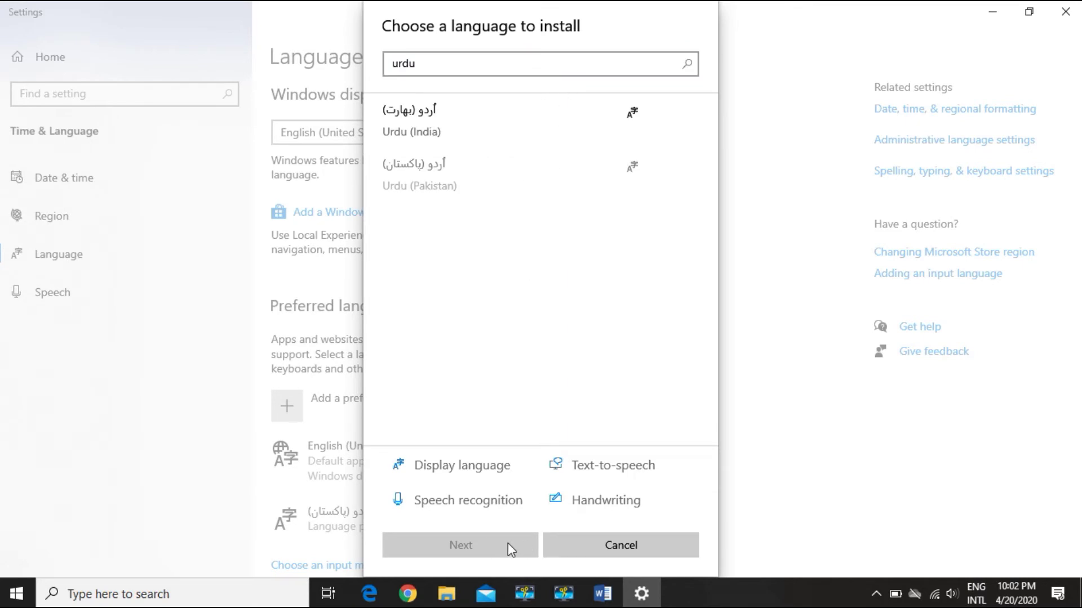
{"action": "left_click", "coordinate": [622, 544]}
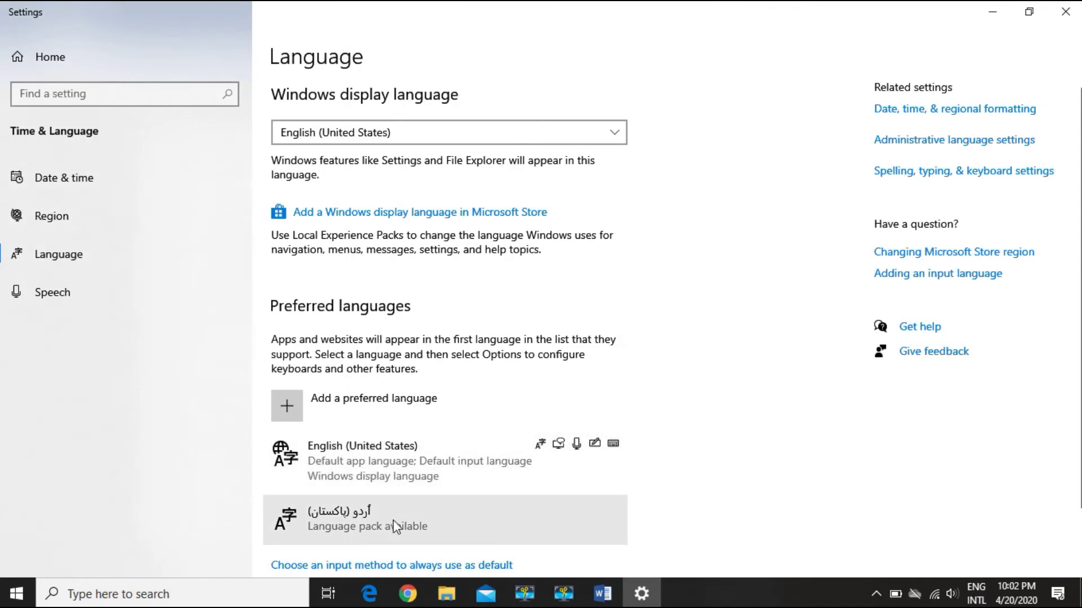
Open the language options for Urdu (Pakistan) and start downloading its Basic typing feature and language pack.
{"action": "left_click", "coordinate": [396, 528]}
{"action": "scroll", "coordinate": [509, 526], "scroll_direction": "down", "scroll_amount": 2}
{"action": "left_click", "coordinate": [512, 445]}
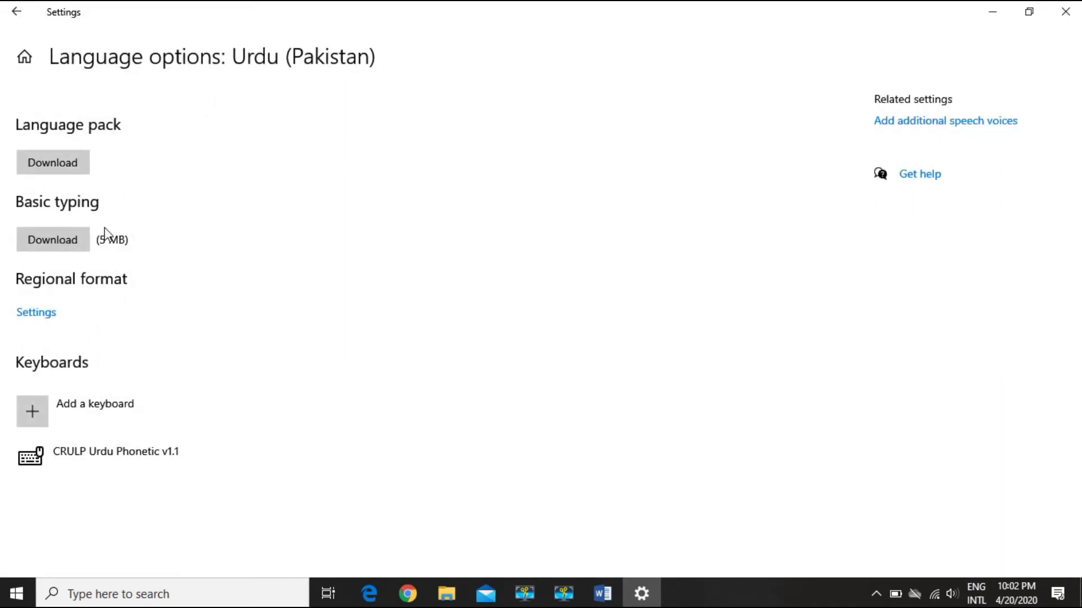
{"action": "left_click", "coordinate": [64, 242]}
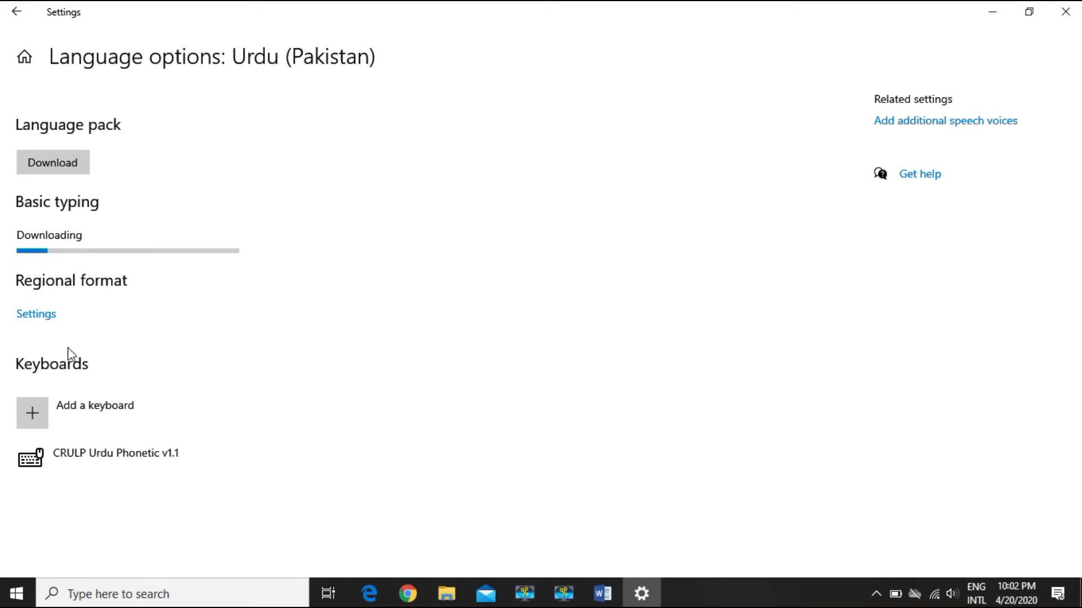
{"action": "left_click", "coordinate": [135, 466]}
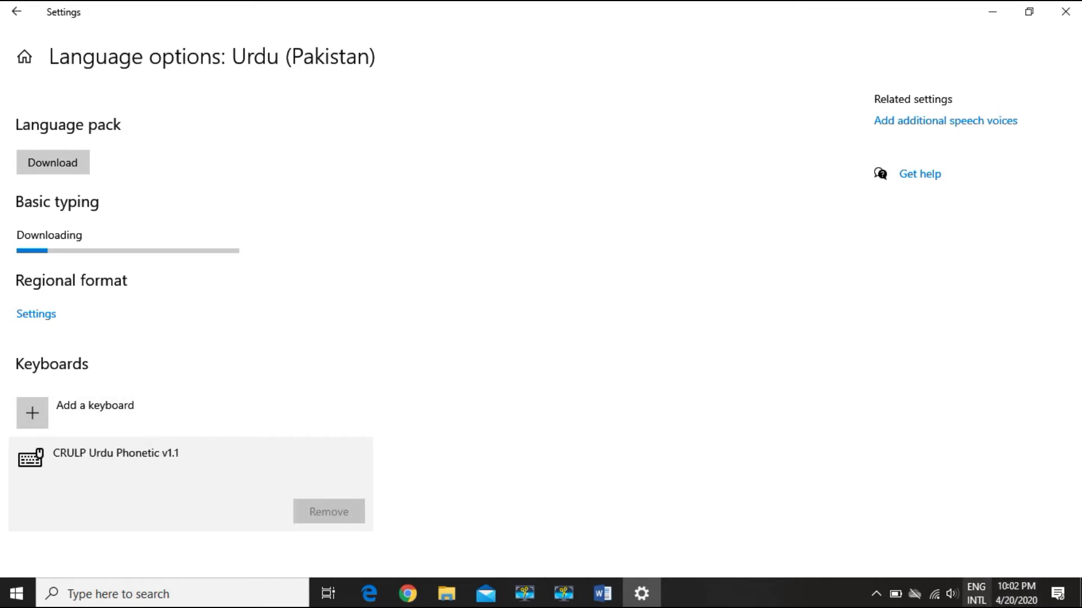
{"action": "left_click", "coordinate": [976, 594]}
{"action": "left_click", "coordinate": [812, 361]}
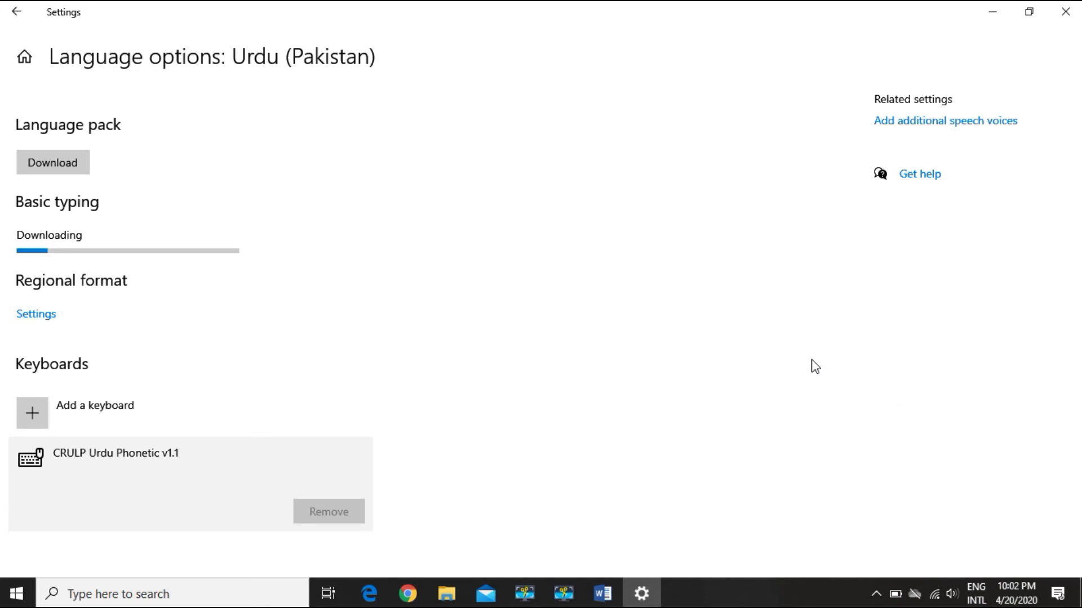
{"action": "left_click", "coordinate": [60, 157]}
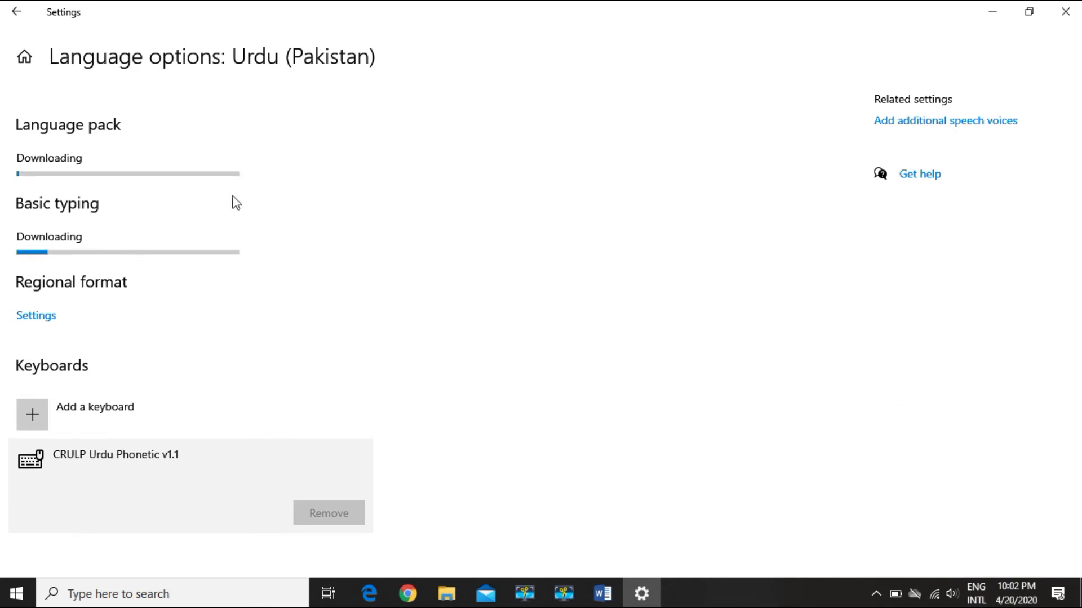
Look through the keyboards that can be added for Urdu (Pakistan) and dismiss the list.
{"action": "left_click", "coordinate": [162, 430]}
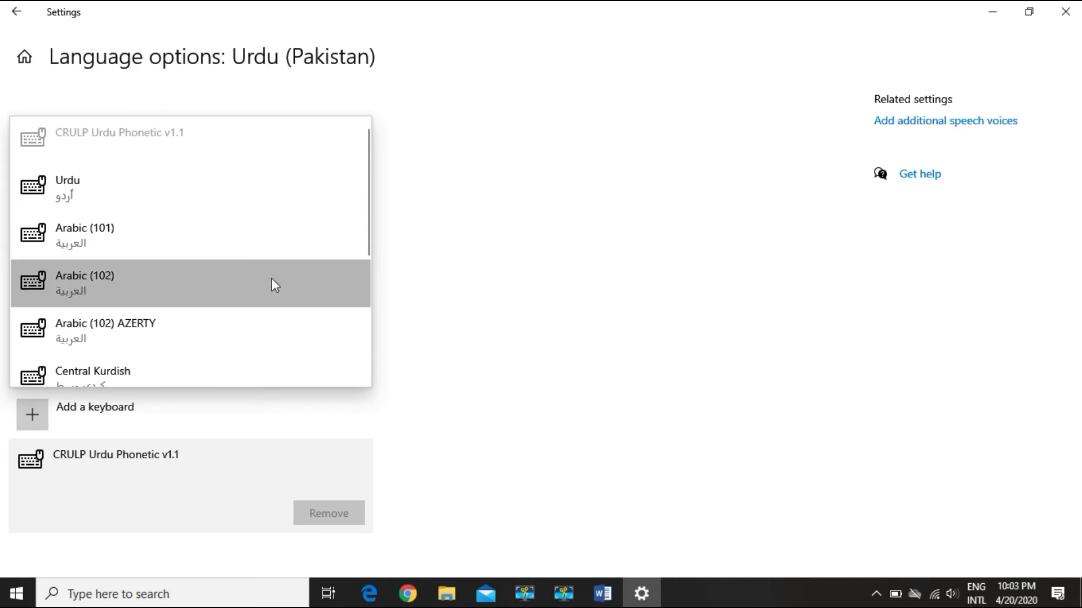
{"action": "scroll", "coordinate": [284, 281], "scroll_direction": "down", "scroll_amount": 4}
{"action": "scroll", "coordinate": [273, 296], "scroll_direction": "up", "scroll_amount": 4}
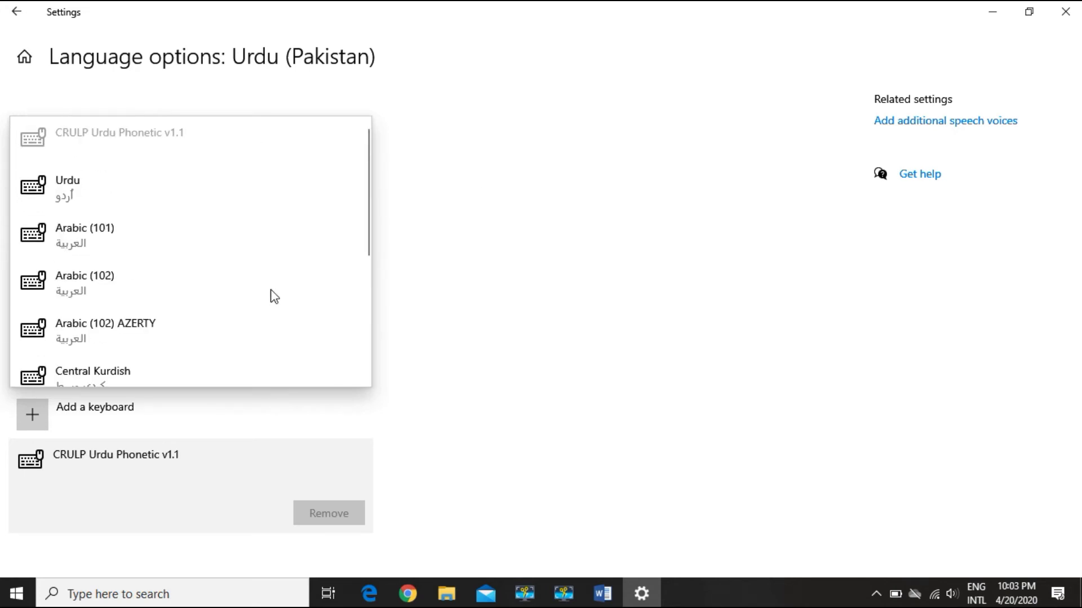
{"action": "left_click", "coordinate": [561, 207]}
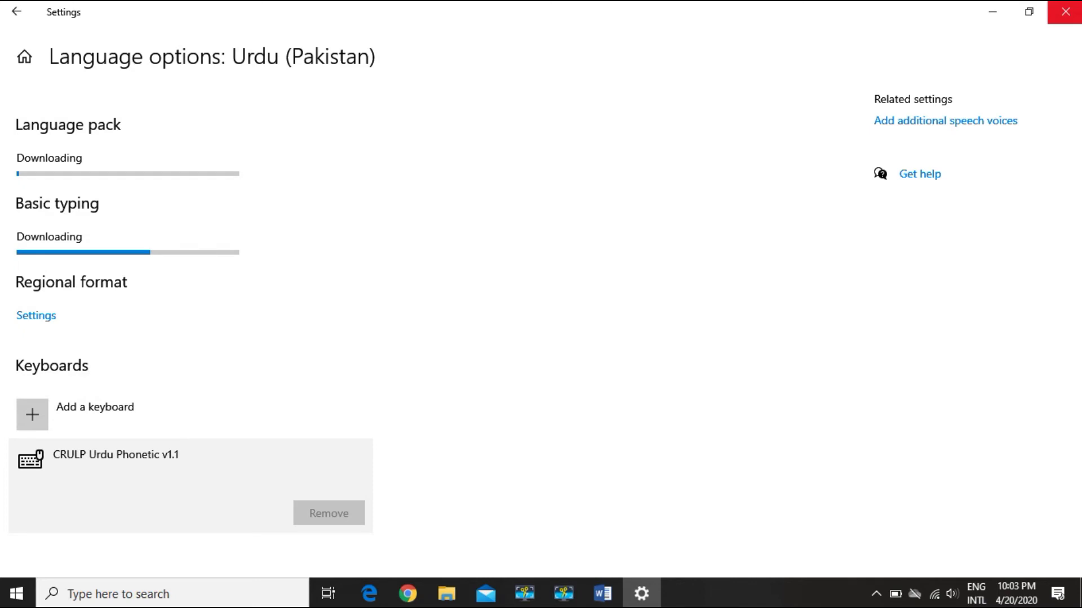
Close Settings and, back in the Word document, cycle through the available input languages and keyboards.
{"action": "left_click", "coordinate": [1066, 12]}
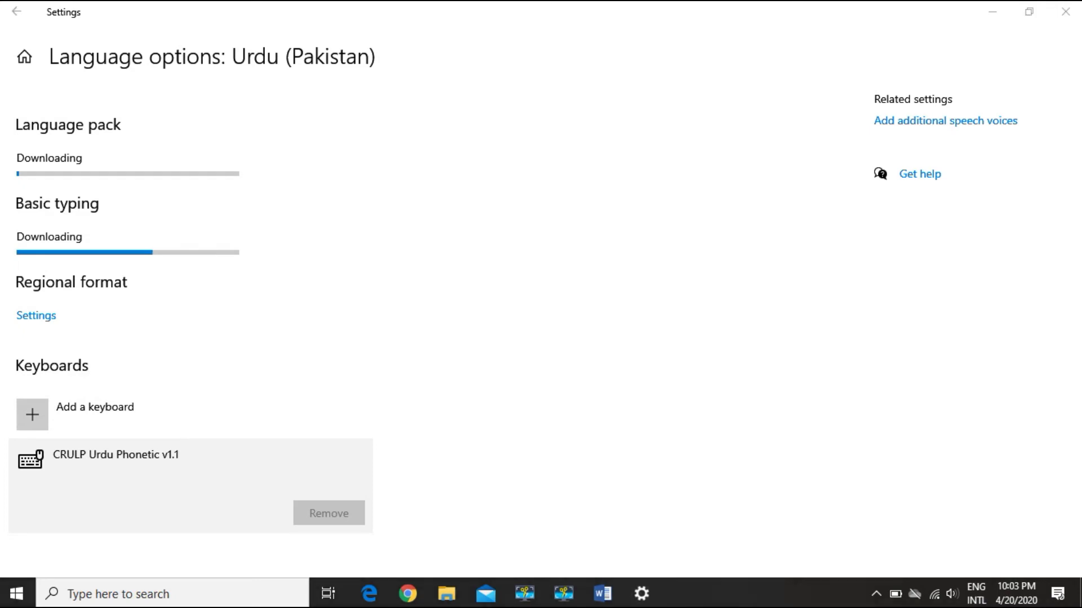
{"action": "left_click", "coordinate": [1065, 17]}
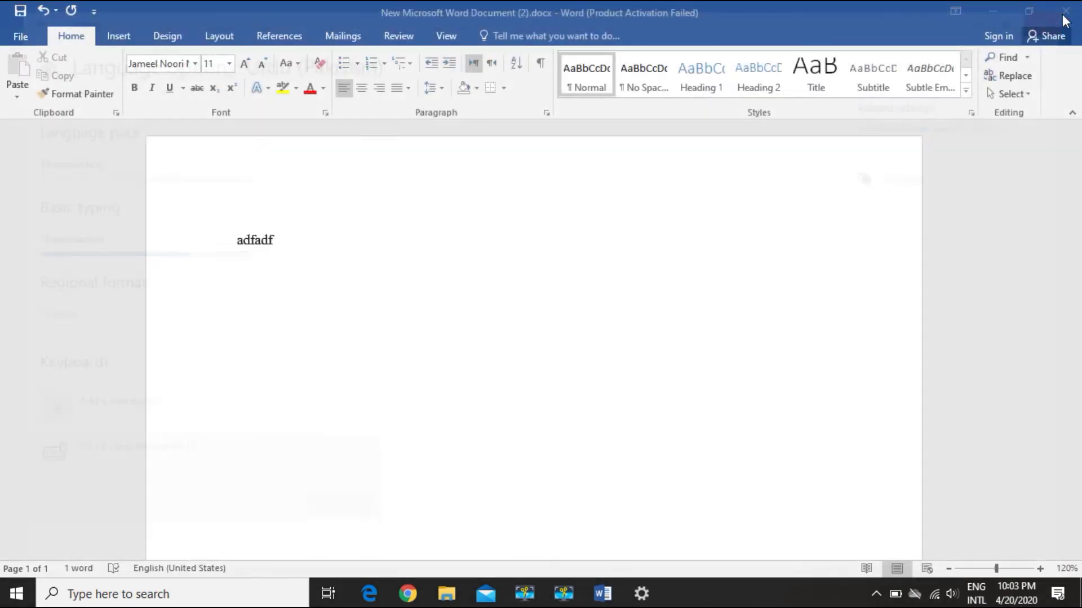
{"action": "left_click", "coordinate": [626, 265]}
{"action": "key", "text": "super+space"}
{"action": "key", "text": "super+space"}
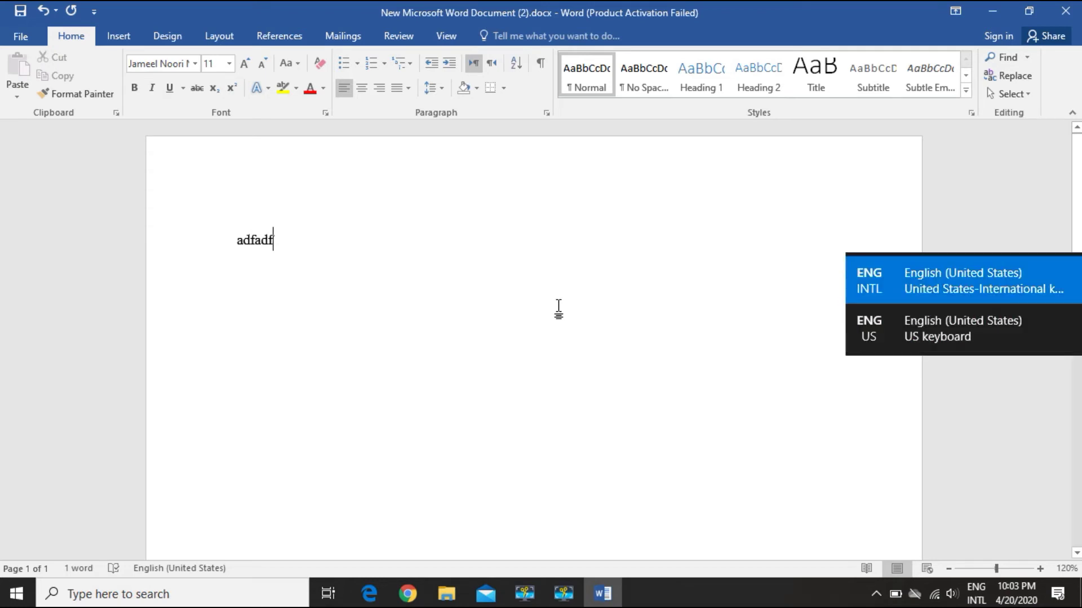
Minimize the Word document and reopen the Windows language settings to check the Urdu (Pakistan) language pack download.
{"action": "left_click", "coordinate": [987, 9]}
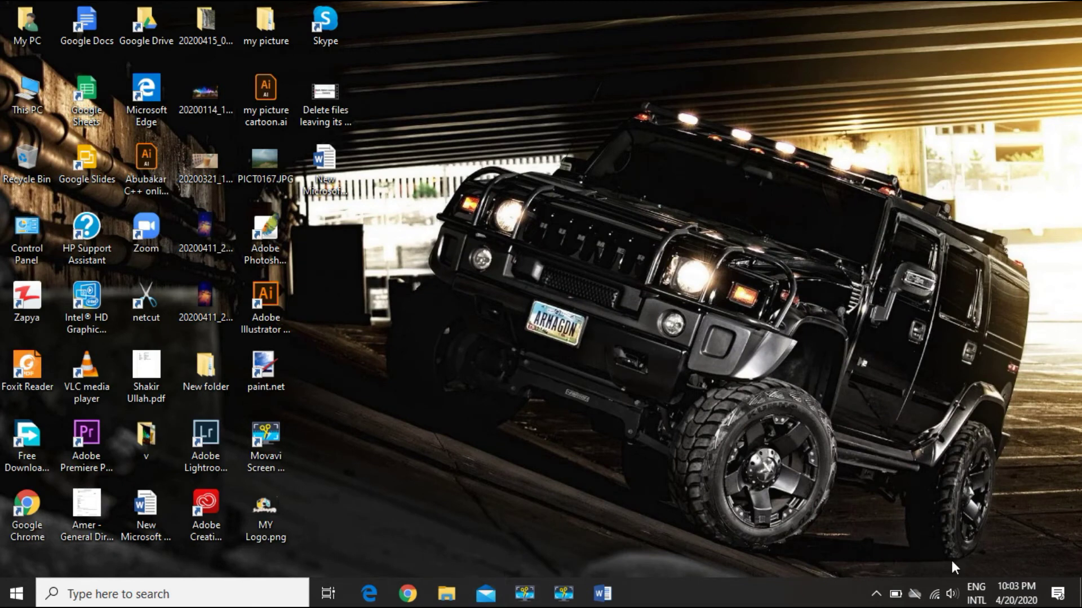
{"action": "left_click", "coordinate": [970, 586]}
{"action": "left_click", "coordinate": [958, 549]}
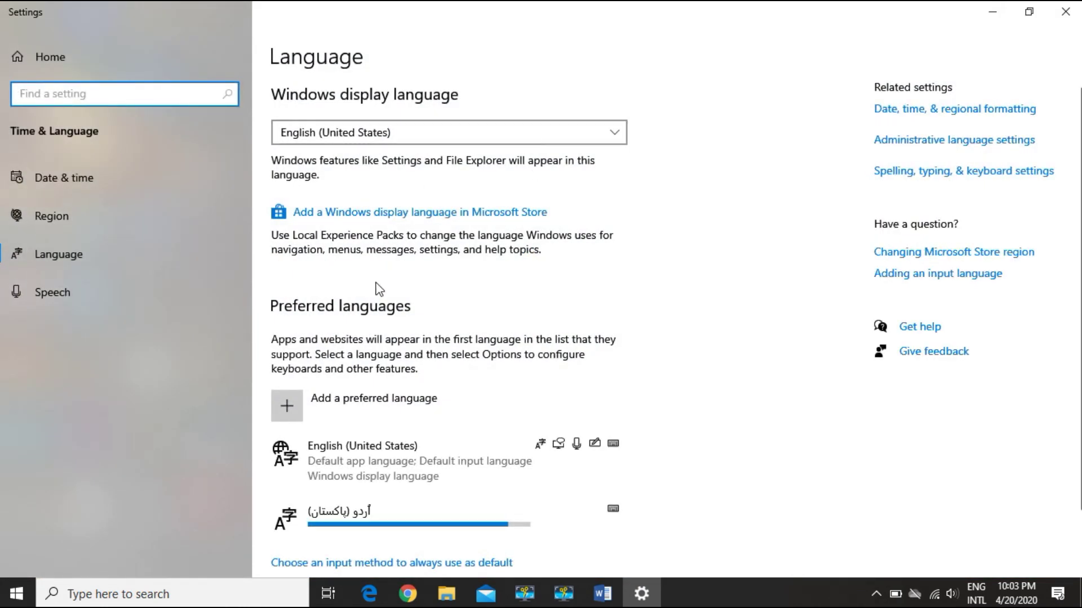
{"action": "scroll", "coordinate": [527, 490], "scroll_direction": "down", "scroll_amount": 2}
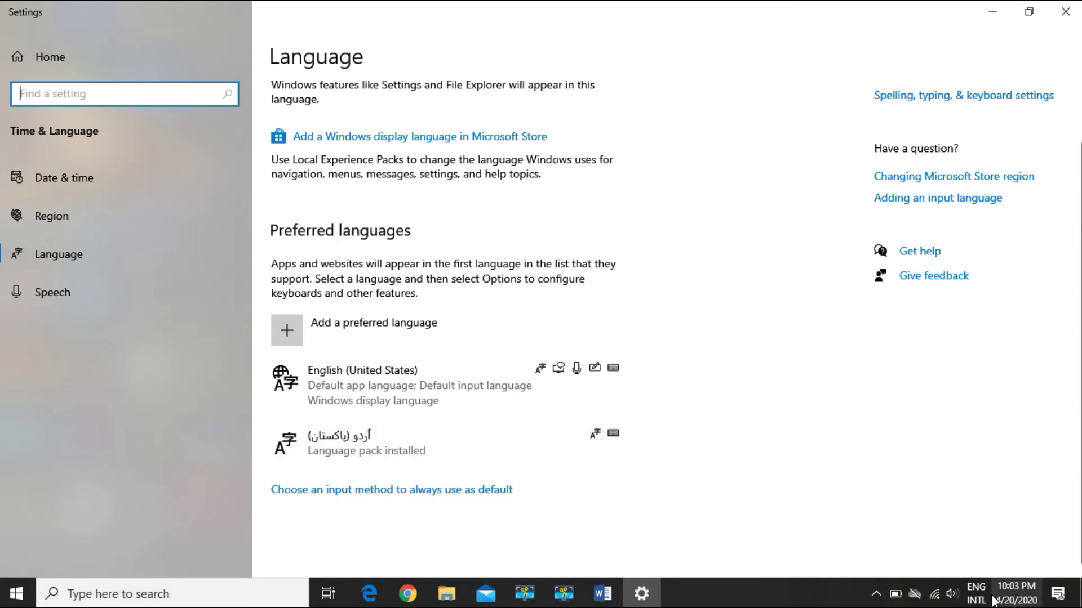
{"action": "left_click", "coordinate": [976, 593]}
{"action": "left_click", "coordinate": [976, 593]}
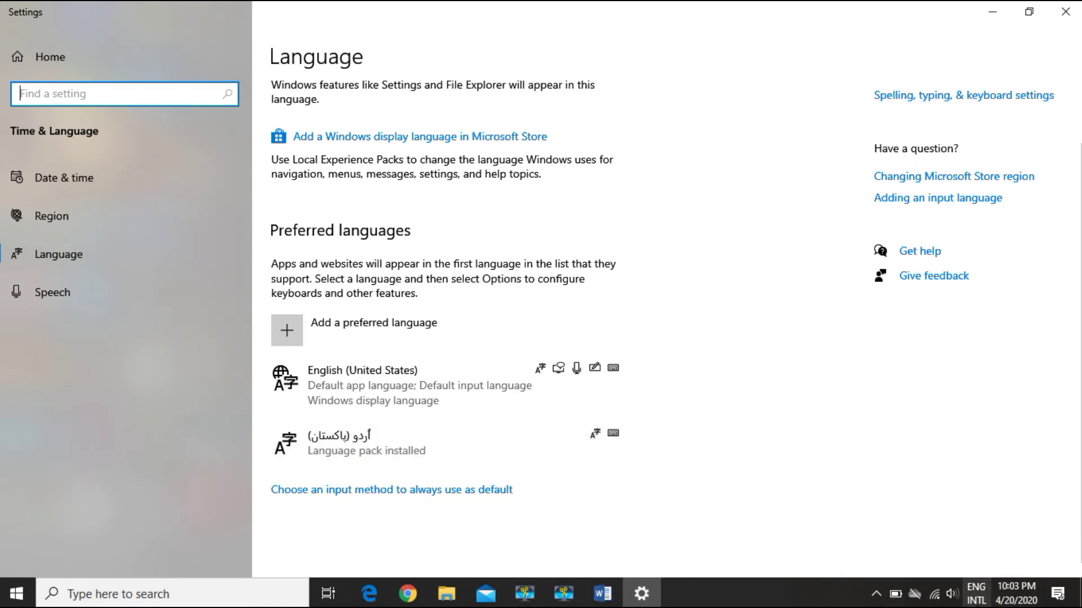
Review the language options and installed keyboards of Urdu (Pakistan), and return to the language list.
{"action": "left_click", "coordinate": [612, 439]}
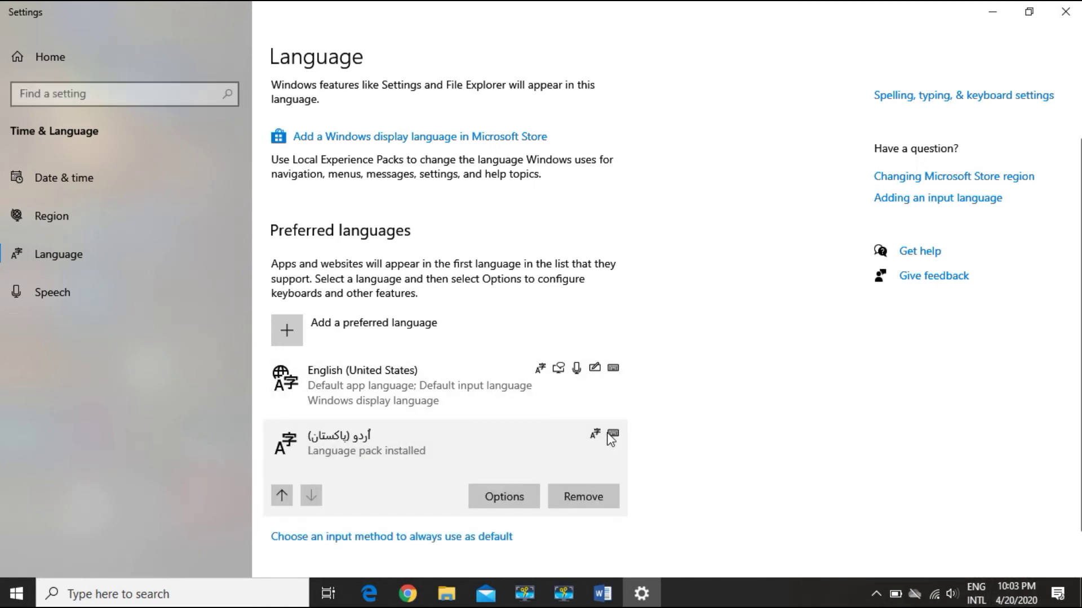
{"action": "left_click", "coordinate": [501, 493]}
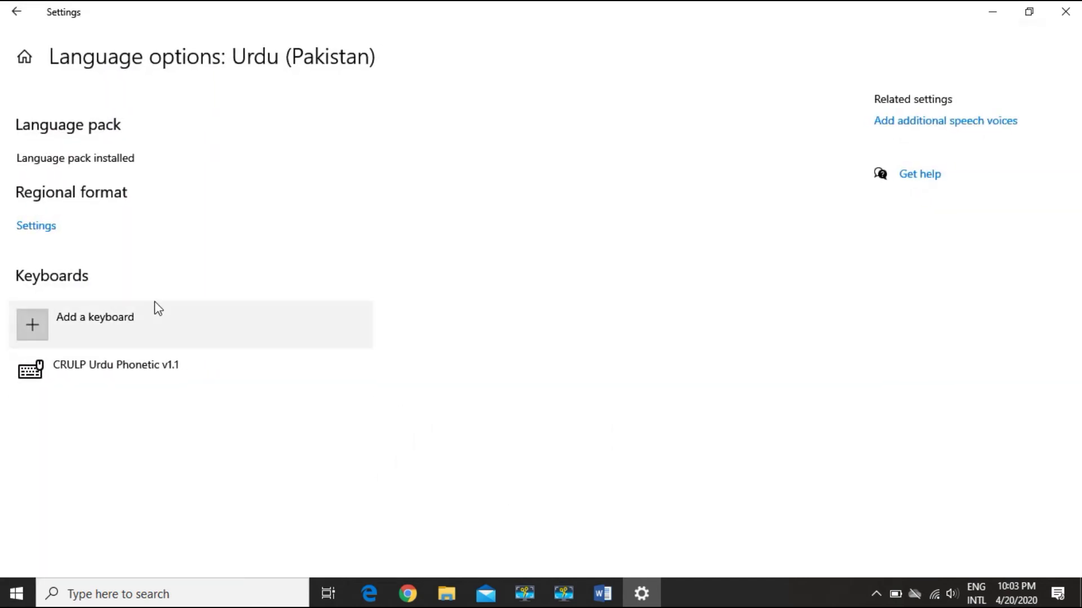
{"action": "left_click", "coordinate": [18, 22]}
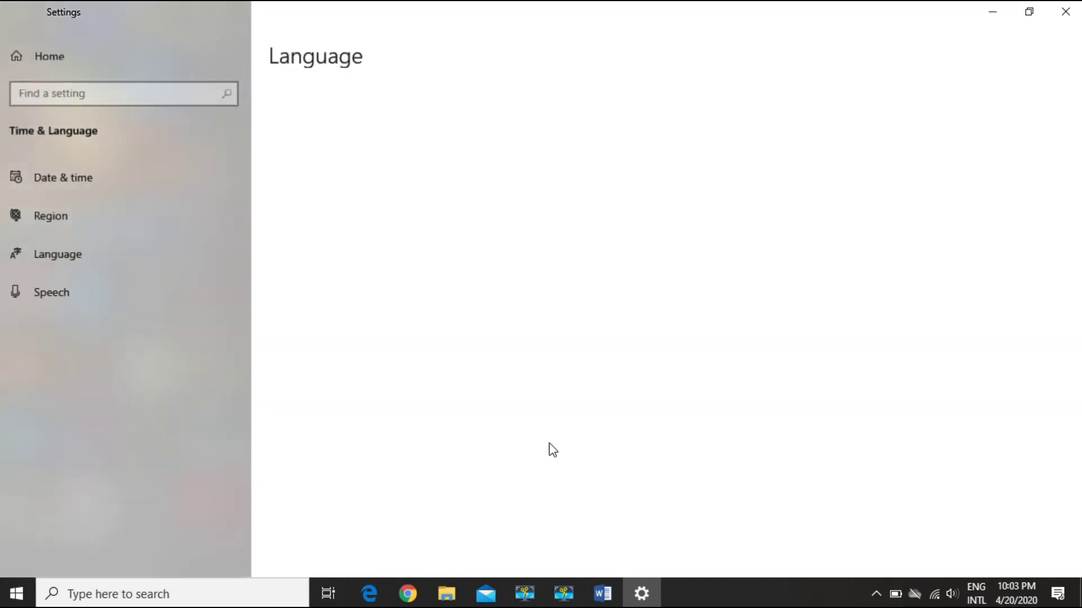
Look at the advanced keyboard settings for the default input method and go back to the language page.
{"action": "scroll", "coordinate": [361, 448], "scroll_direction": "down", "scroll_amount": 1}
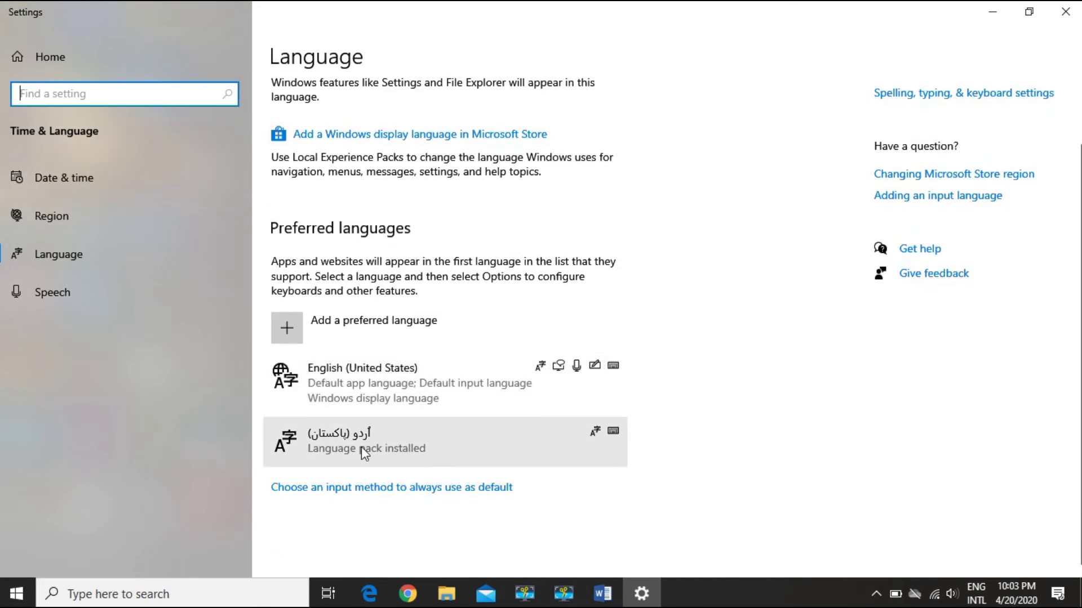
{"action": "left_click", "coordinate": [523, 434]}
{"action": "left_click", "coordinate": [284, 502]}
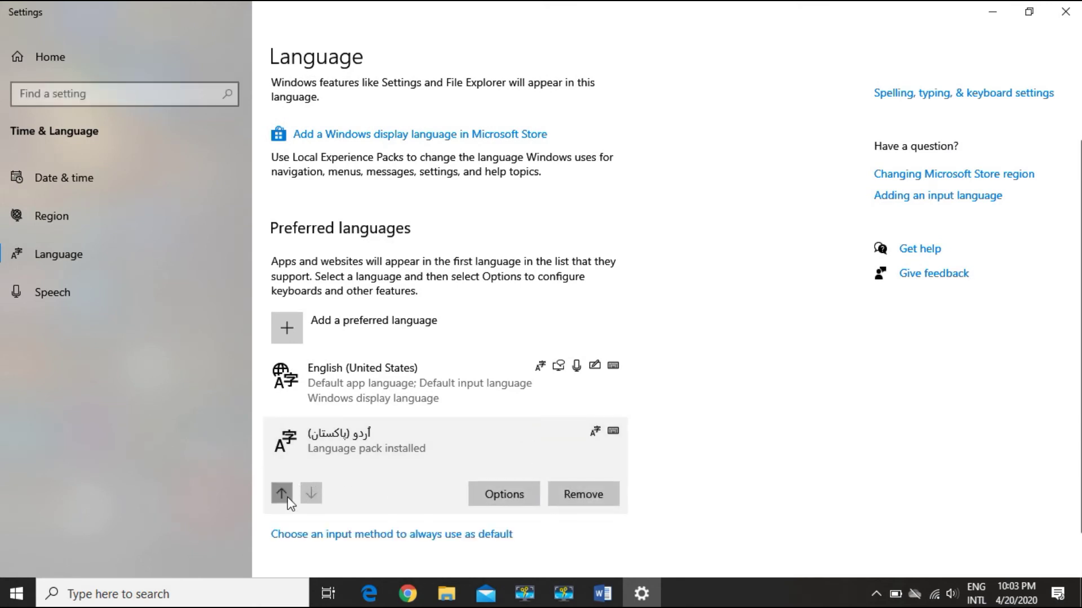
{"action": "left_click", "coordinate": [291, 488]}
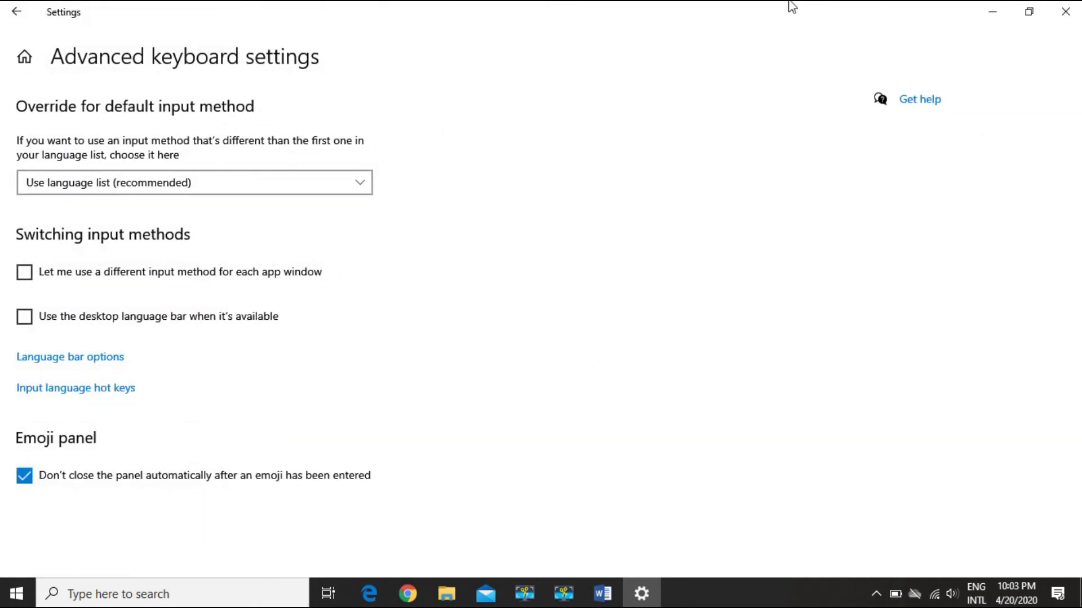
{"action": "left_click", "coordinate": [17, 12]}
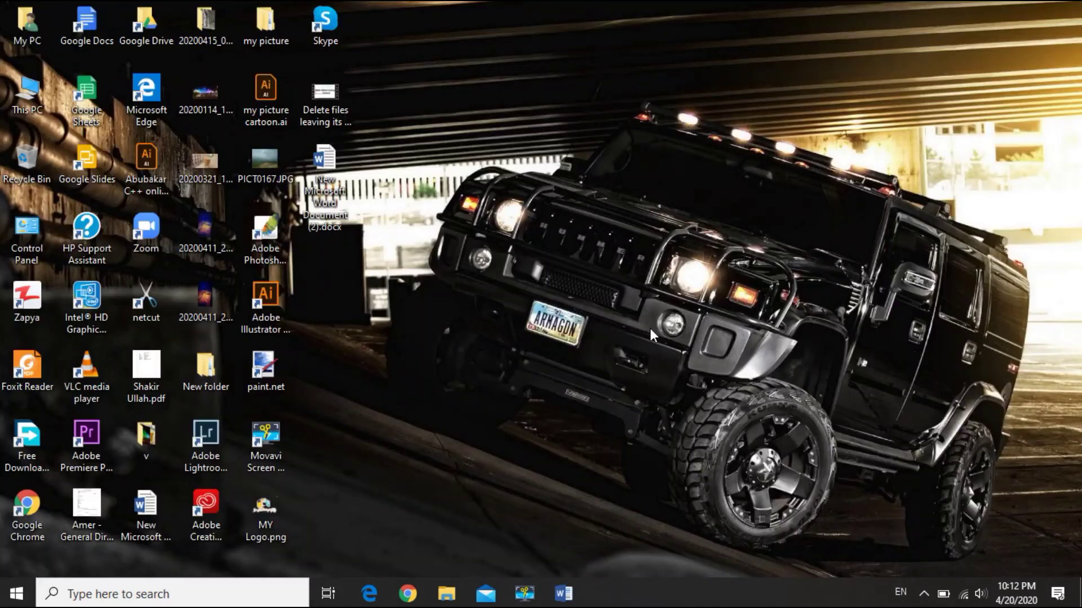
{"action": "left_click", "coordinate": [145, 581]}
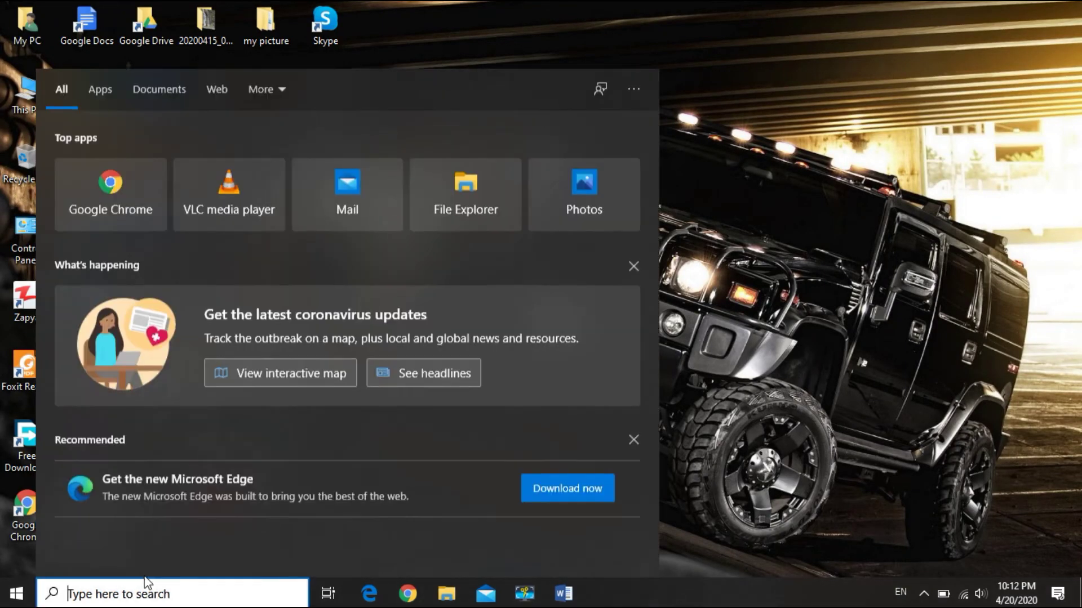
{"action": "type", "text": "input"}
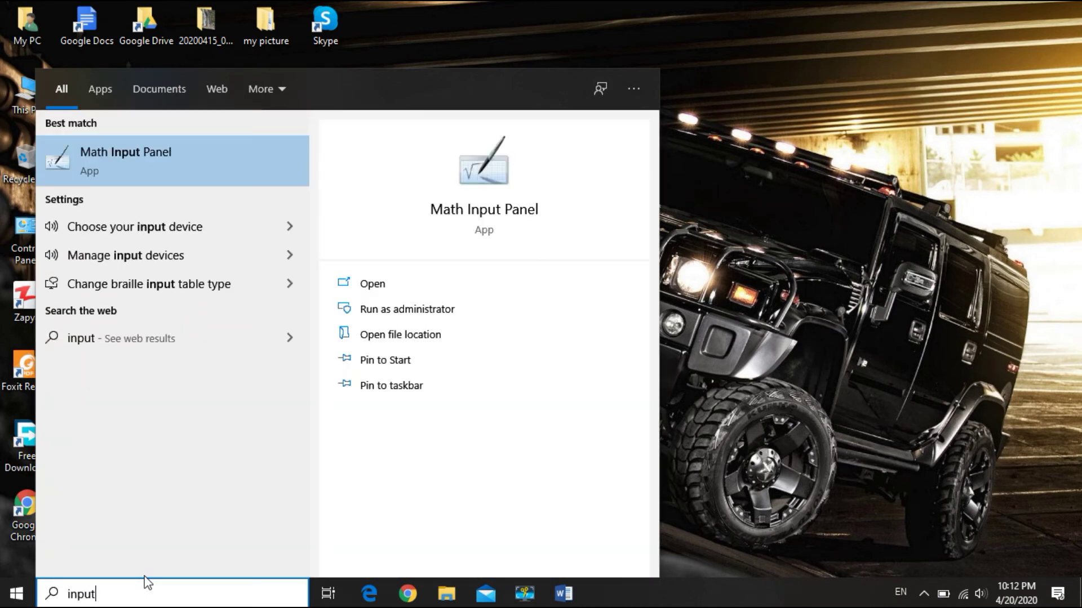
{"action": "key", "text": "BackSpace"}
{"action": "key", "text": "BackSpace"}
{"action": "key", "text": "BackSpace"}
{"action": "key", "text": "BackSpace"}
{"action": "key", "text": "BackSpace"}
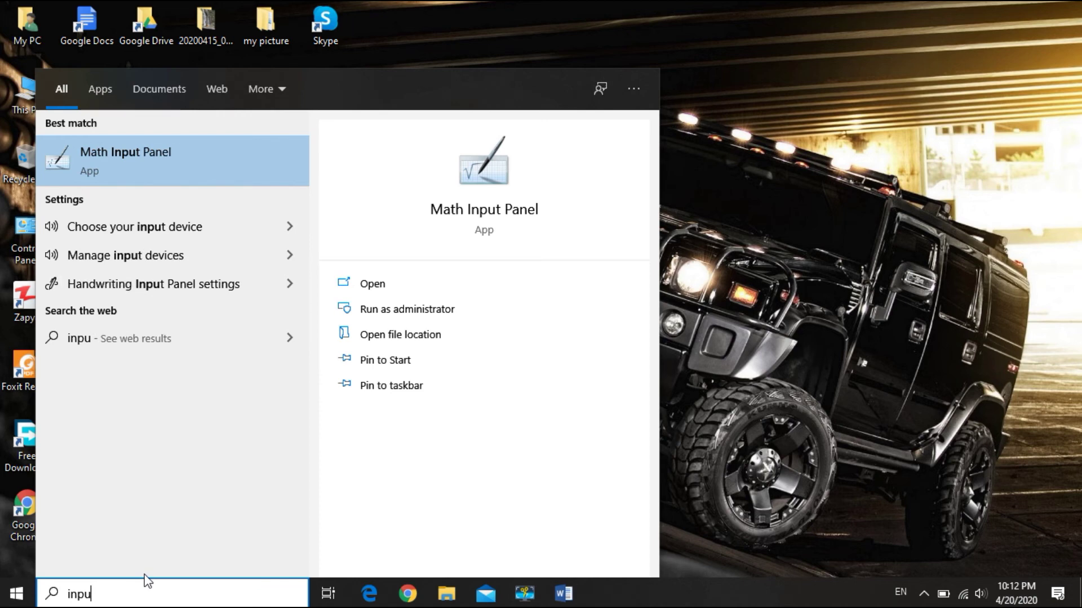
Search Windows for "langua", open Language settings and go to the advanced keyboard settings for the default input method.
{"action": "type", "text": "langua"}
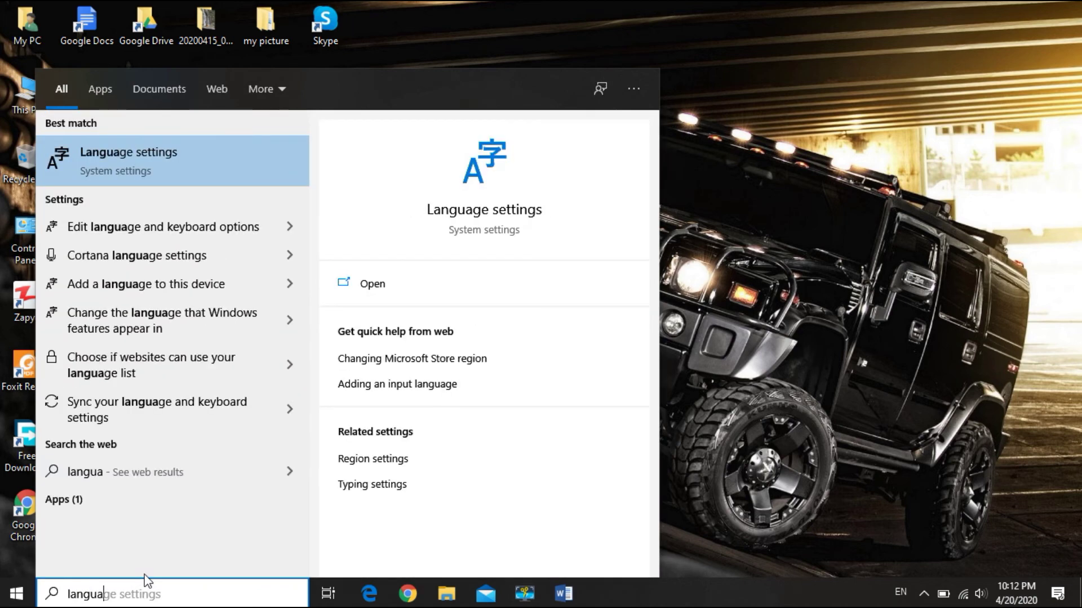
{"action": "left_click", "coordinate": [199, 169]}
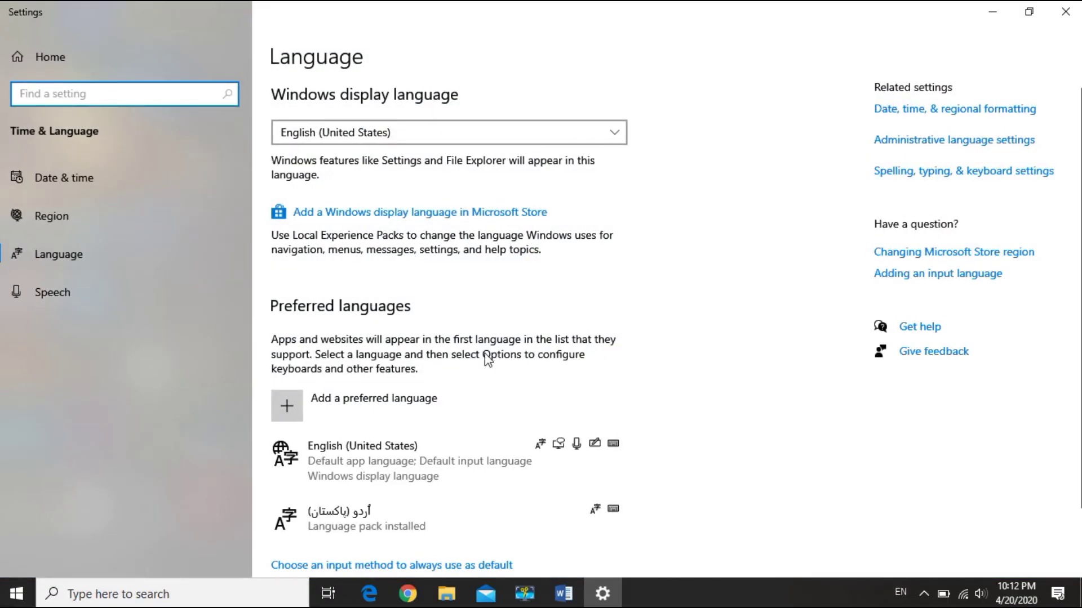
{"action": "scroll", "coordinate": [490, 361], "scroll_direction": "down", "scroll_amount": 2}
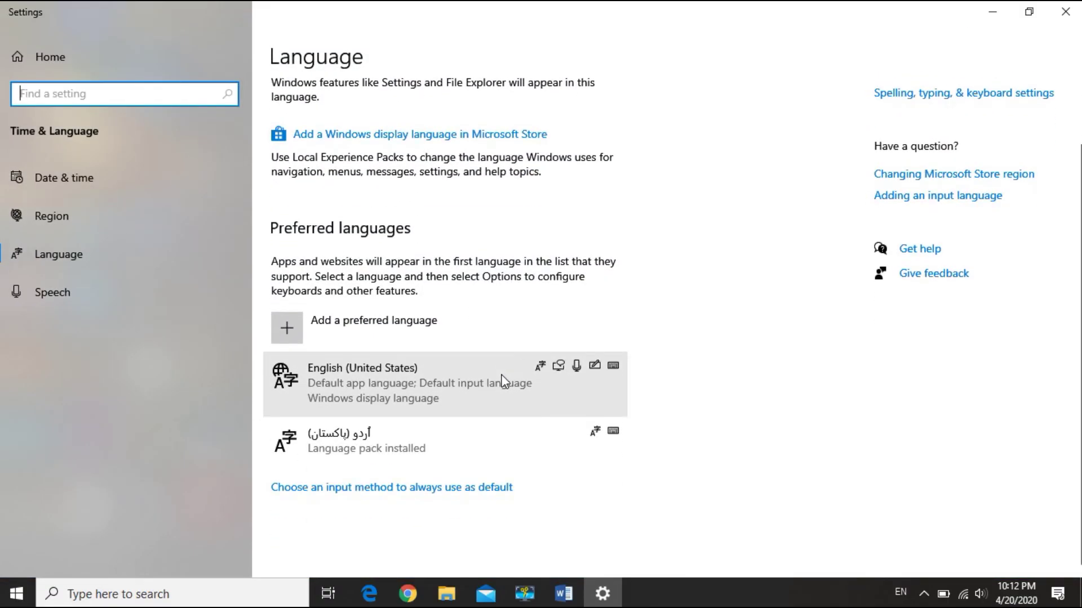
{"action": "left_click", "coordinate": [432, 491]}
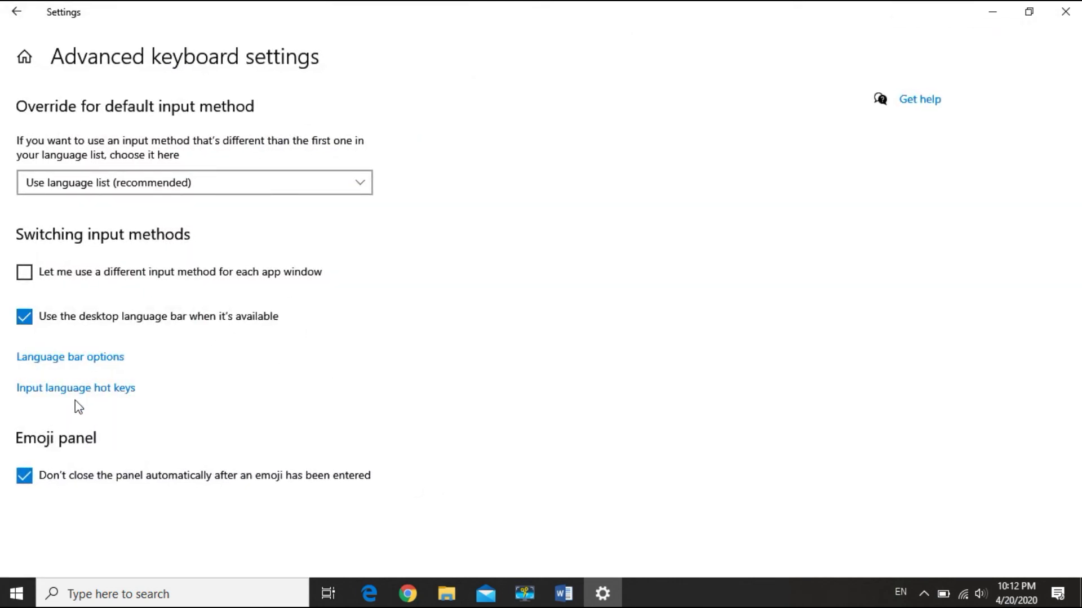
Set the language bar to Docked in the taskbar in the language bar options, and view the input languages it offers.
{"action": "left_click", "coordinate": [103, 359]}
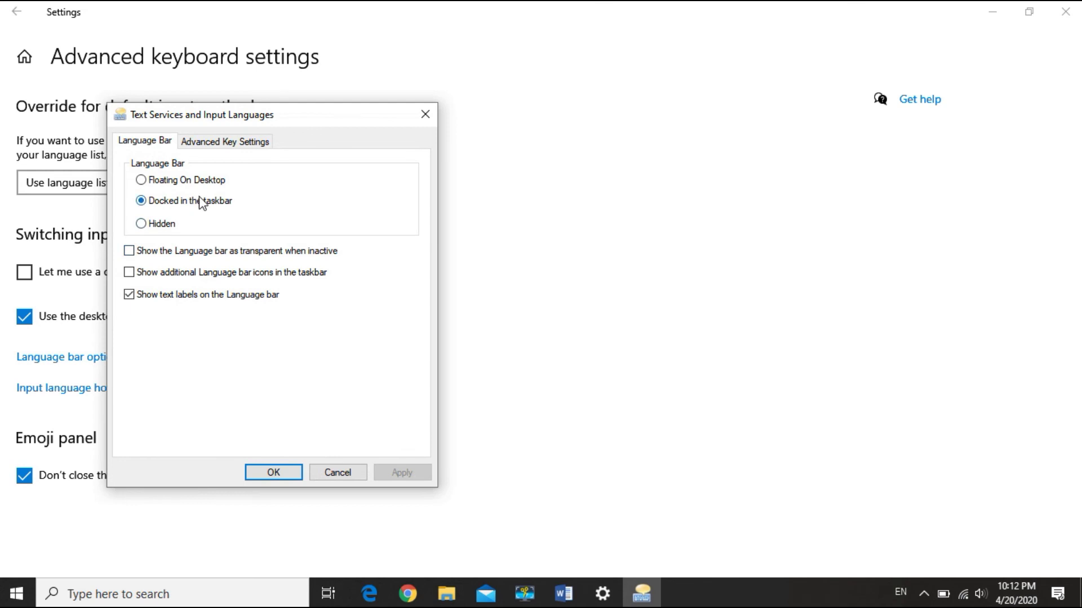
{"action": "left_click", "coordinate": [202, 182]}
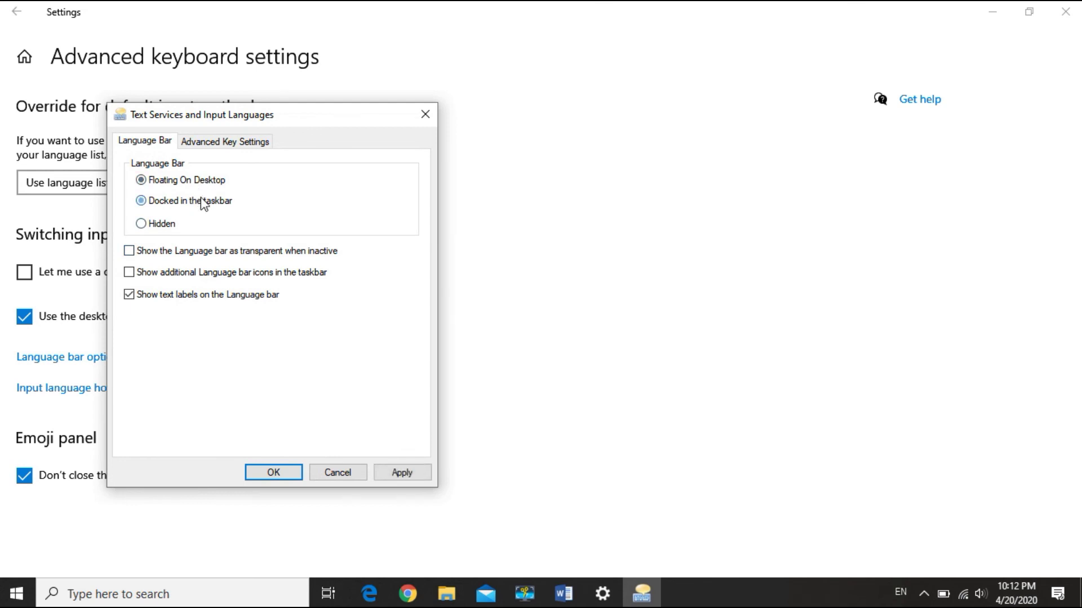
{"action": "left_click", "coordinate": [276, 469]}
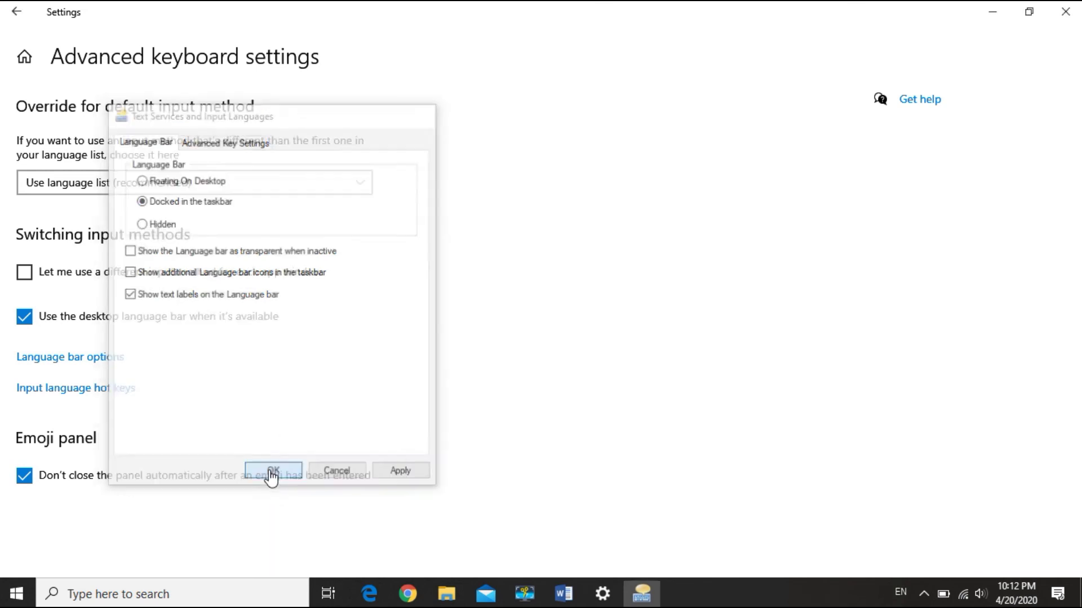
{"action": "left_click", "coordinate": [901, 592]}
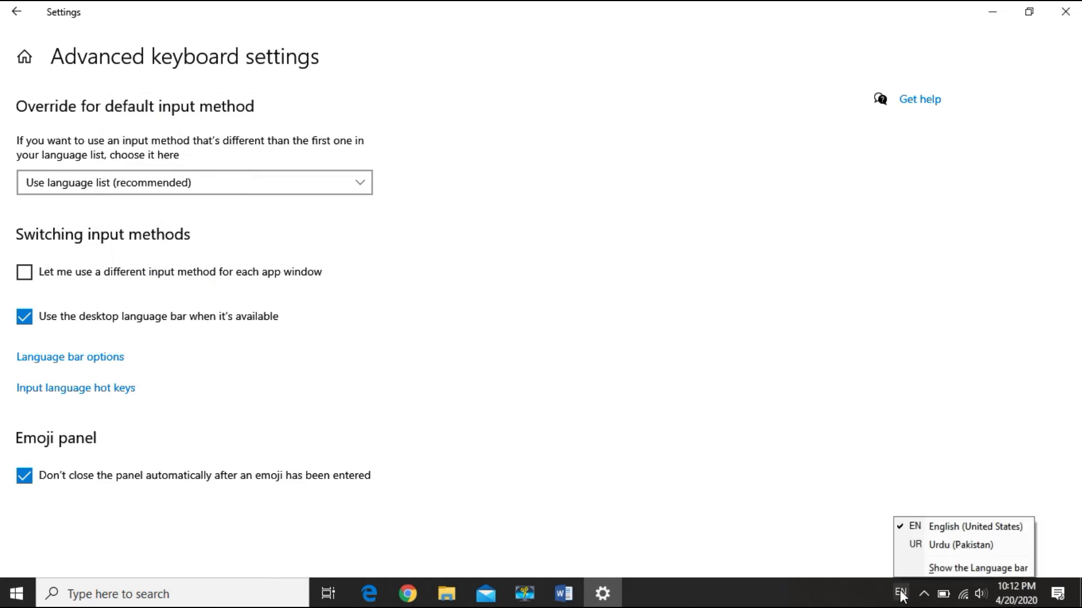
{"action": "left_click", "coordinate": [868, 462]}
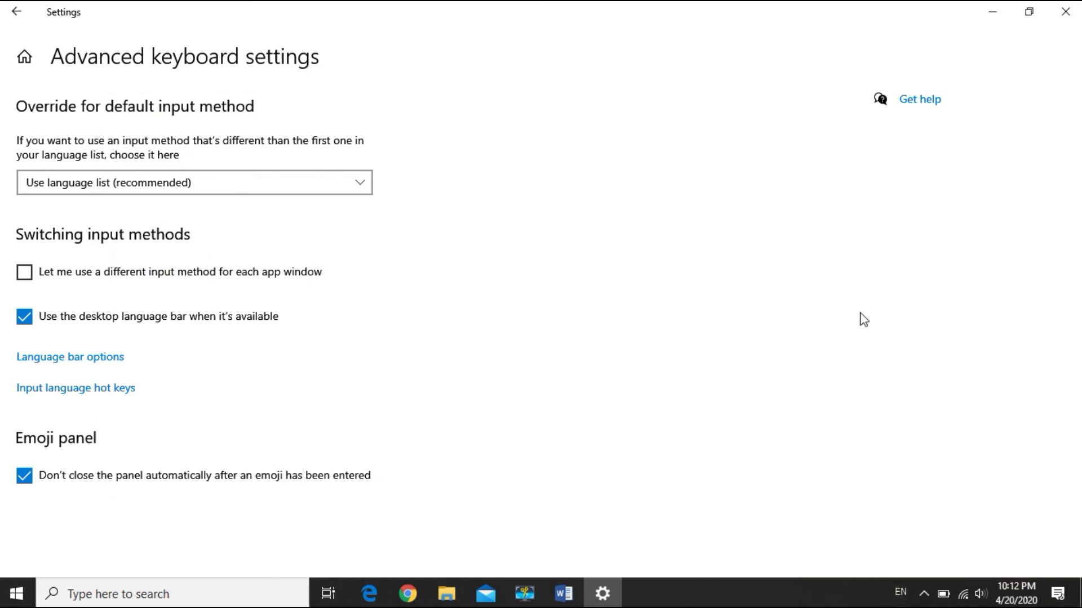
Close Settings, switch to the Word document and set the input language to Urdu (Pakistan).
{"action": "left_click", "coordinate": [1064, 12]}
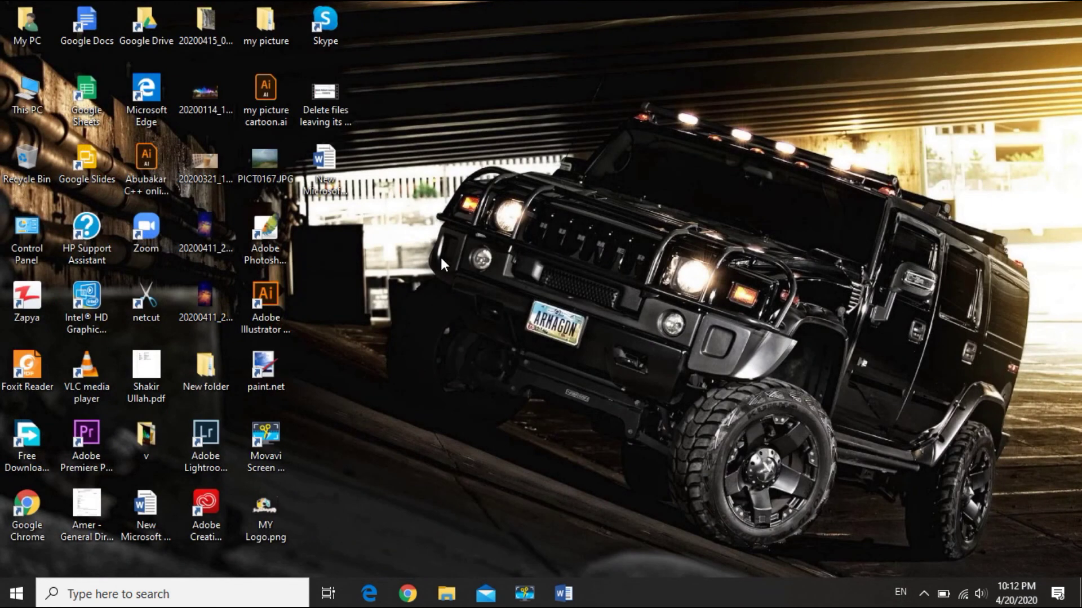
{"action": "left_click", "coordinate": [563, 593]}
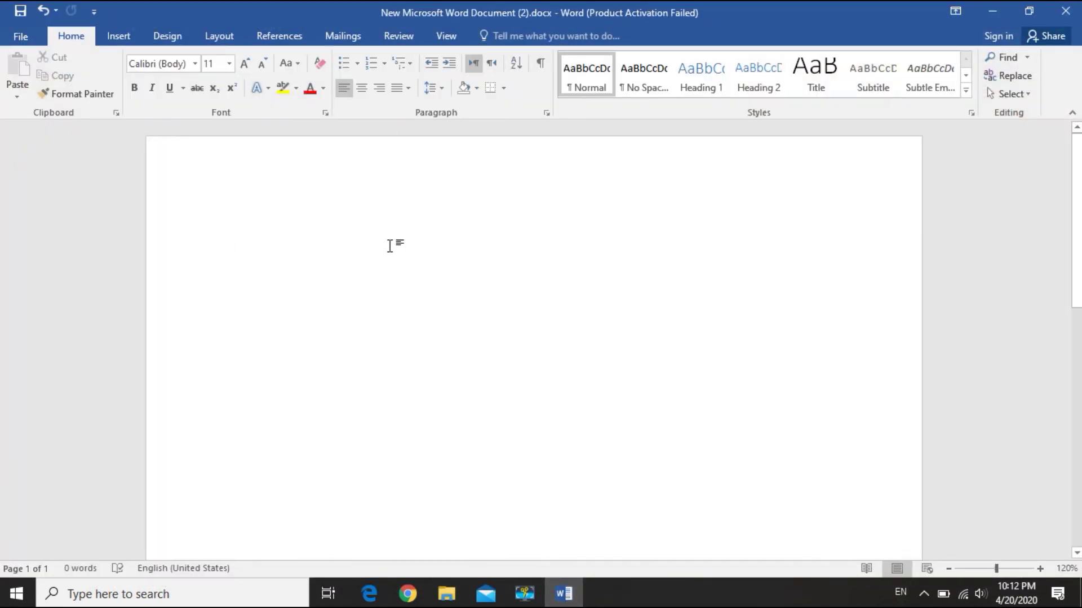
{"action": "left_click", "coordinate": [900, 592]}
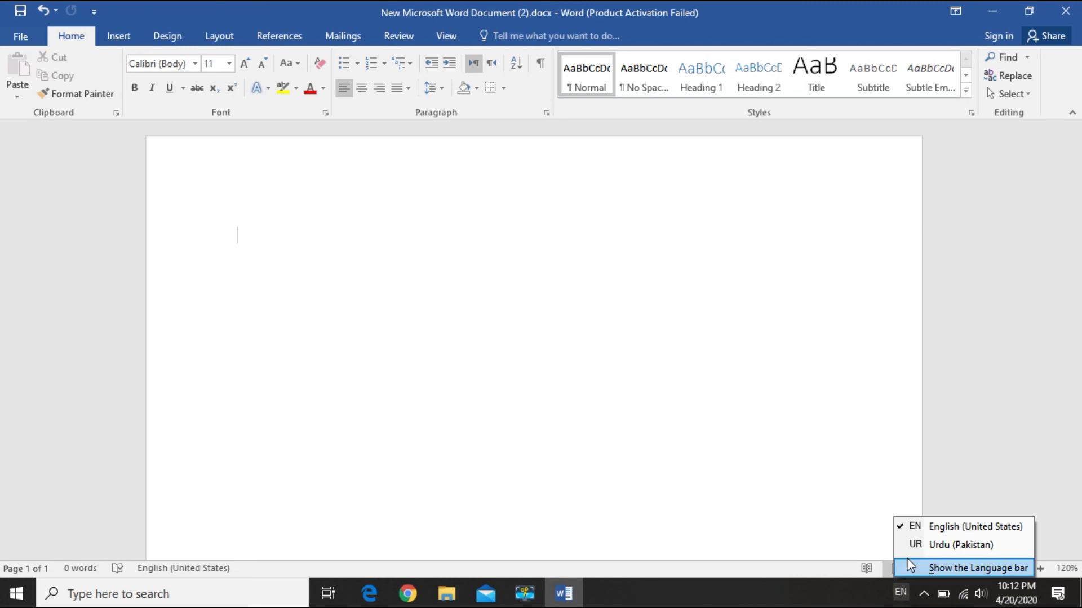
{"action": "left_click", "coordinate": [925, 549]}
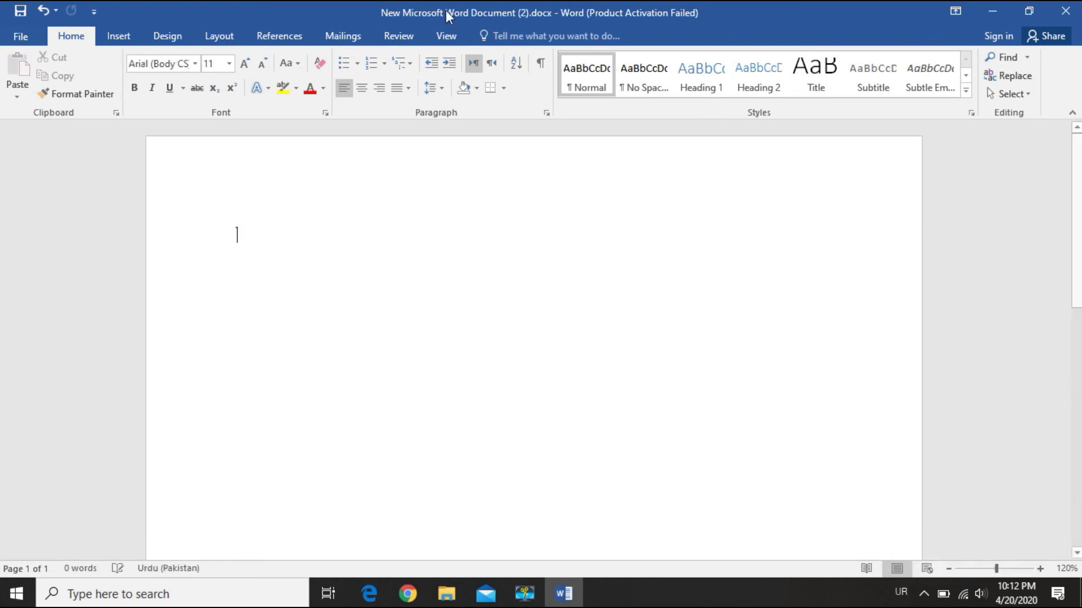
Set the font to Jameel Noori Nastaleeq and the font size to 72 for the empty document.
{"action": "left_click", "coordinate": [194, 64]}
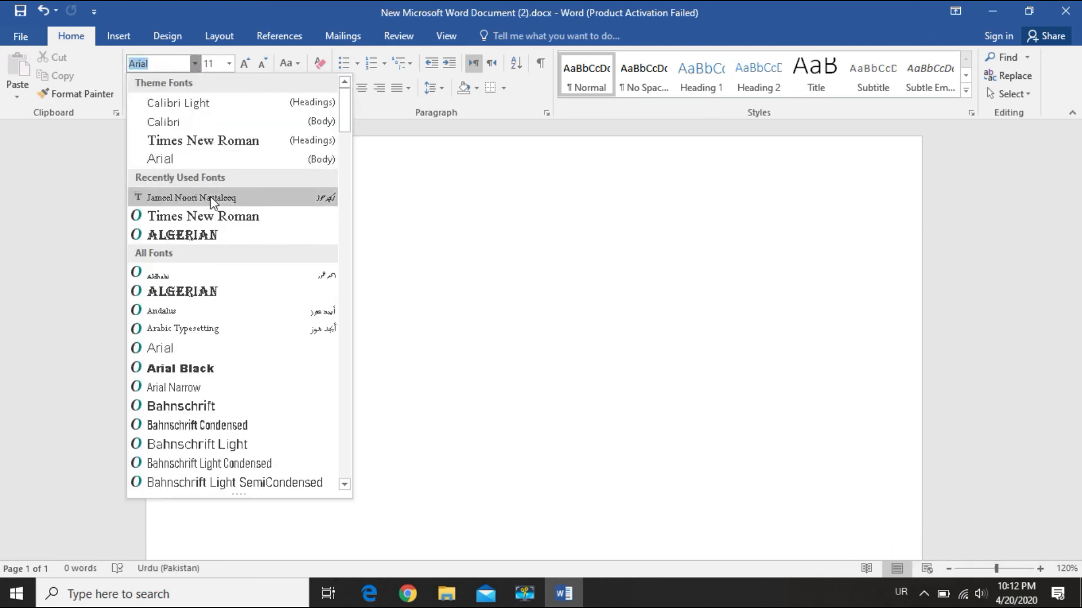
{"action": "left_click", "coordinate": [272, 199]}
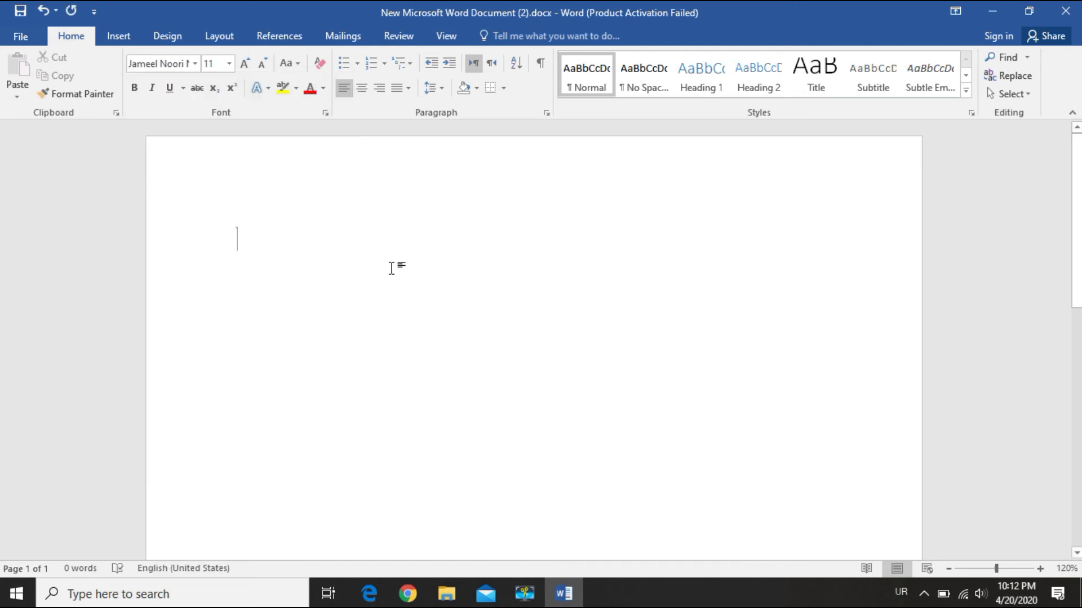
{"action": "left_click", "coordinate": [229, 63]}
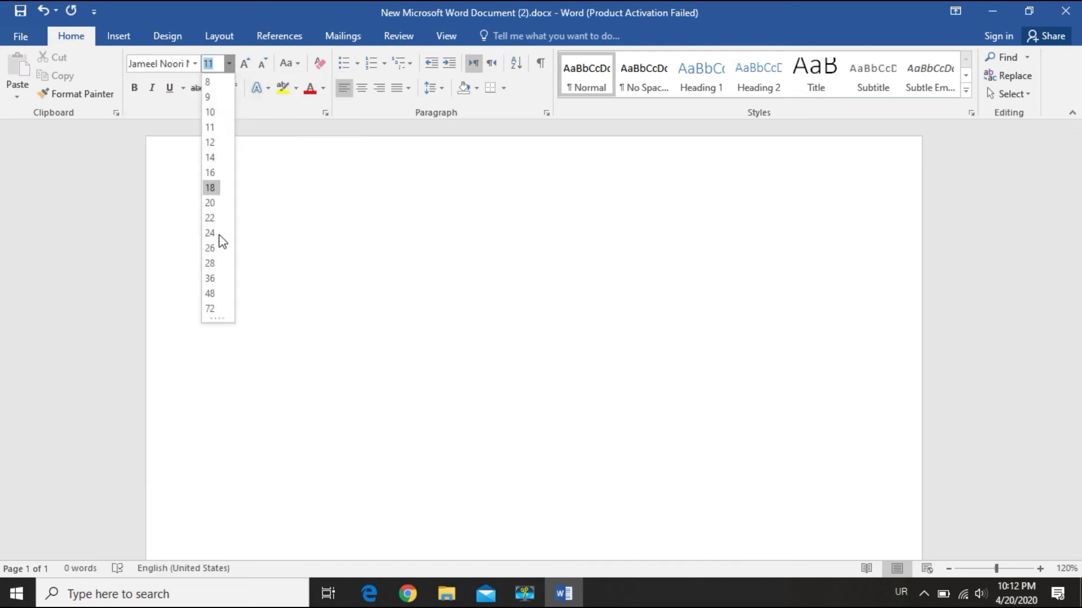
{"action": "left_click", "coordinate": [210, 308]}
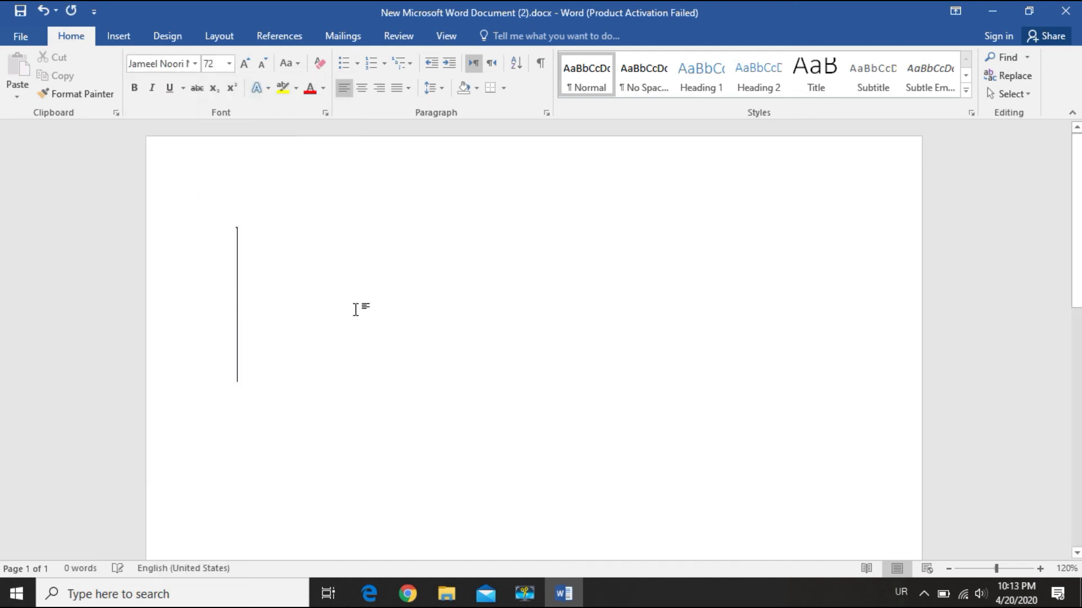
Enter Urdu text starting with "ش" at the beginning of the document.
{"action": "type", "text": "شکر"}
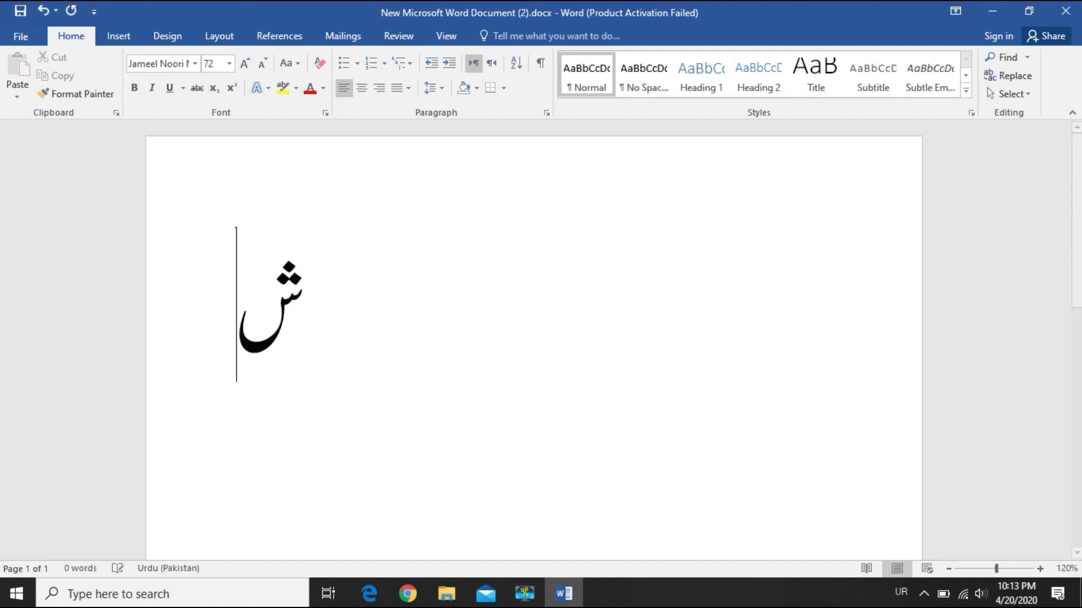